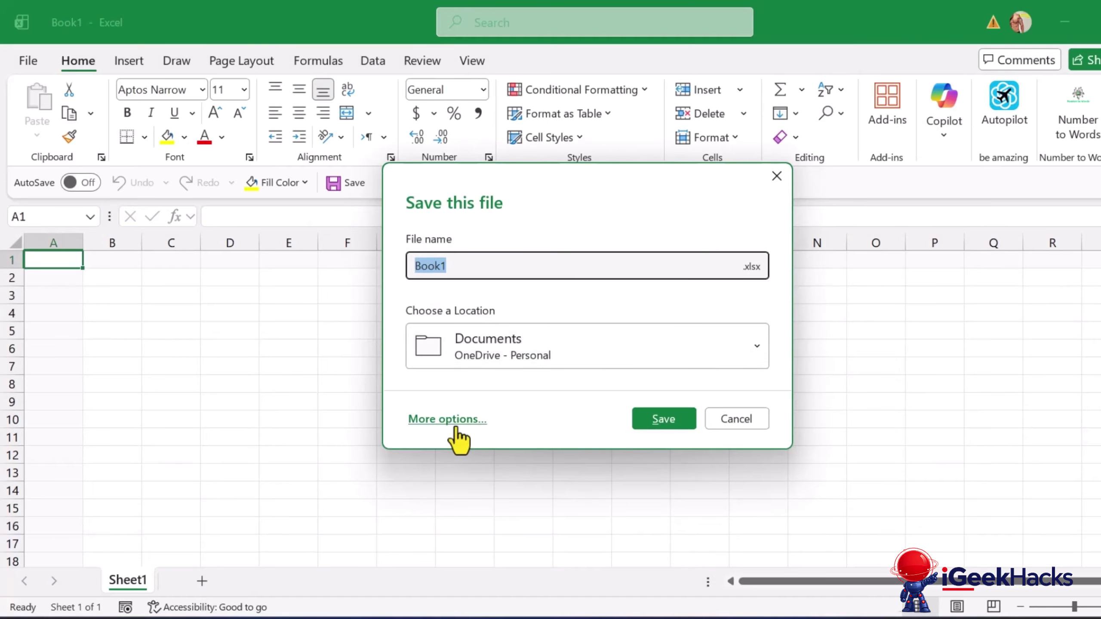
# Step: Open the full Save As dialog to view the available save locations, and close it without saving
pyautogui.click(455, 427)
pyautogui.click(265, 450)
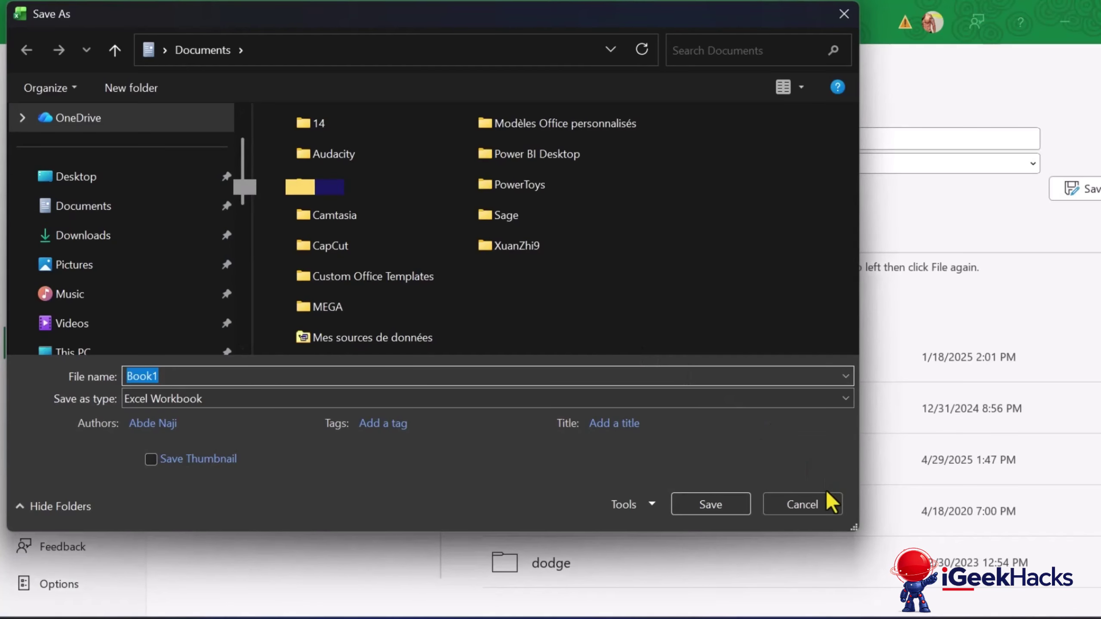
pyautogui.click(815, 510)
pyautogui.press('Escape')
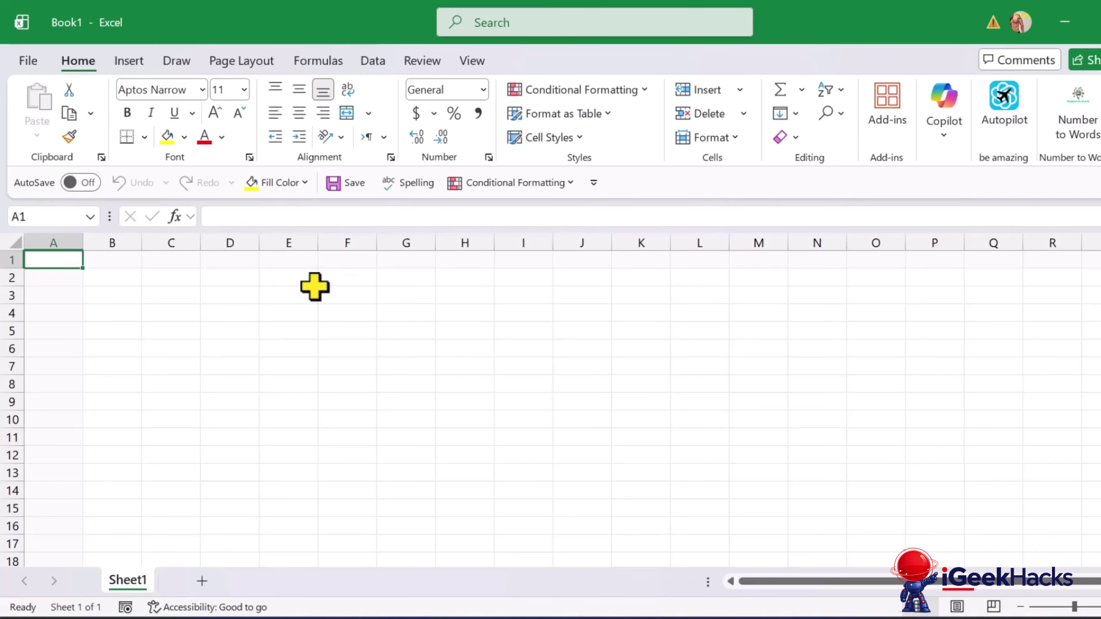
# Step: Enter 2026 in cell E3
pyautogui.click(315, 287)
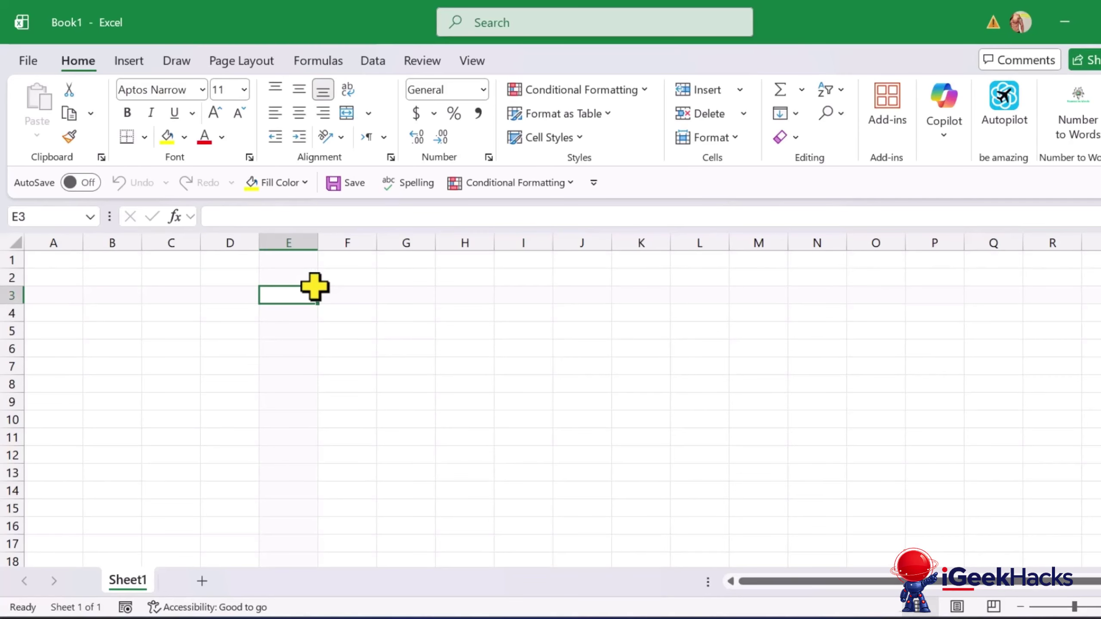
pyautogui.write('2026')
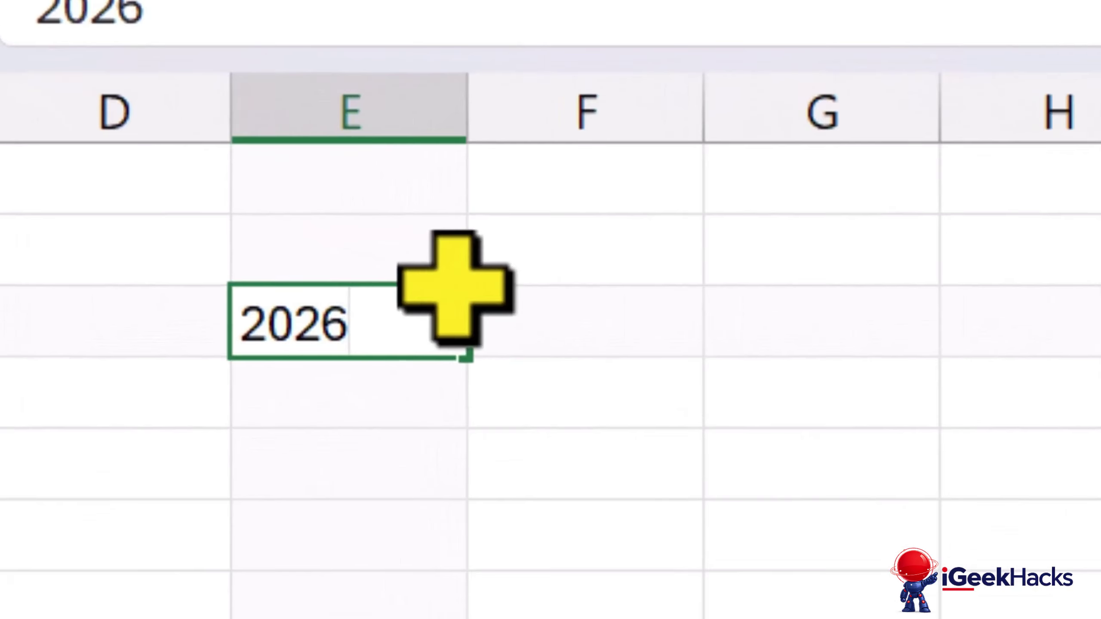
pyautogui.click(557, 422)
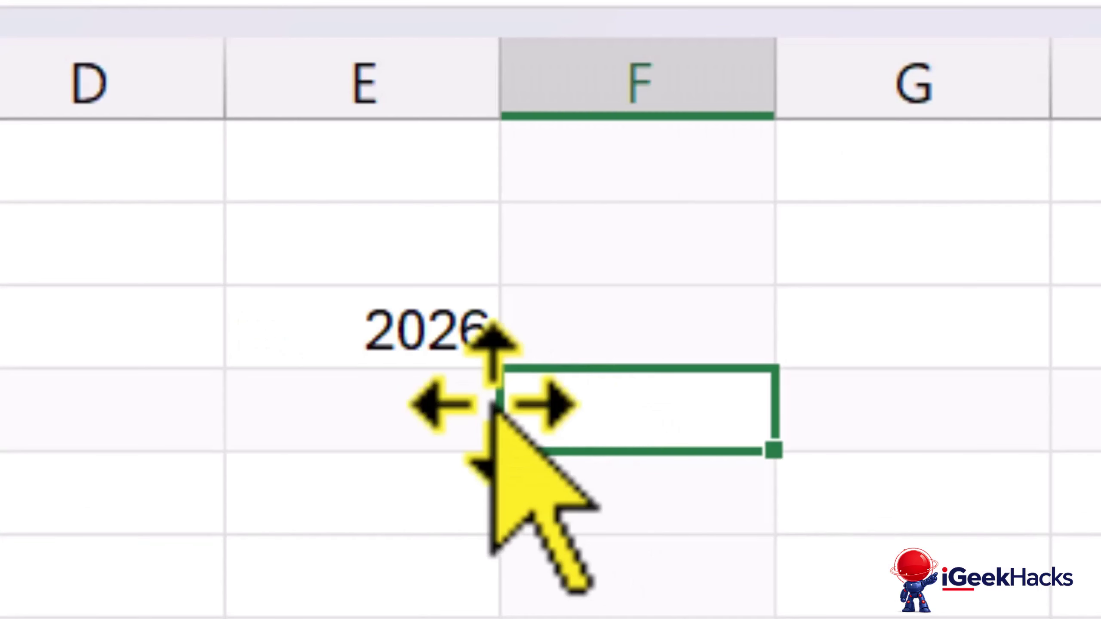
# Step: Format the 2026 value in cell E3 as bold, italic and underlined
pyautogui.click(331, 320)
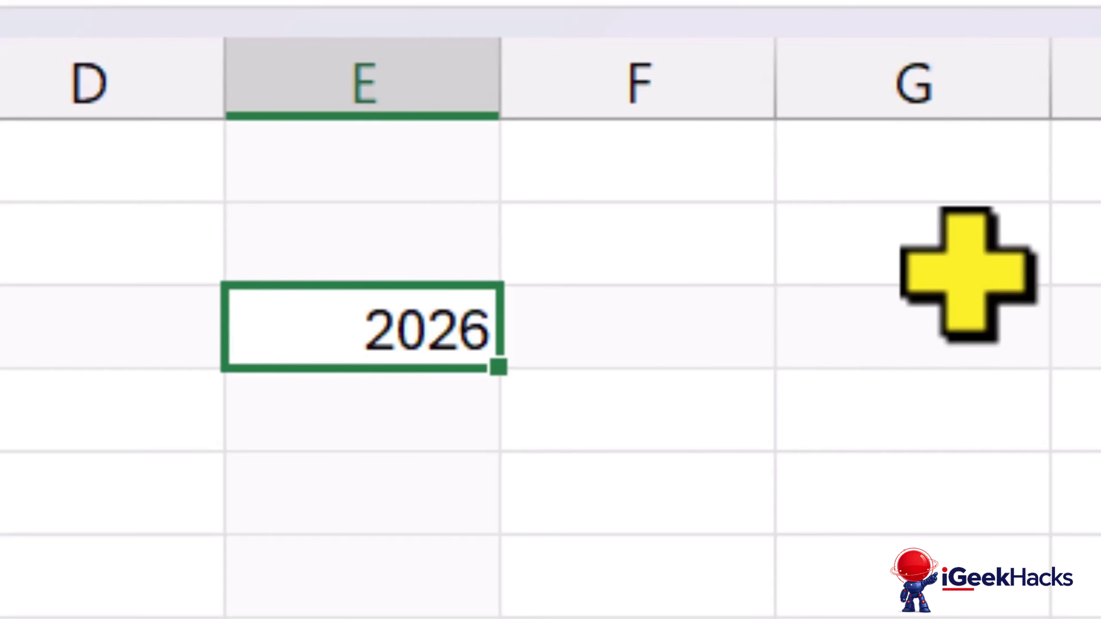
pyautogui.hotkey('ctrl', 'b')
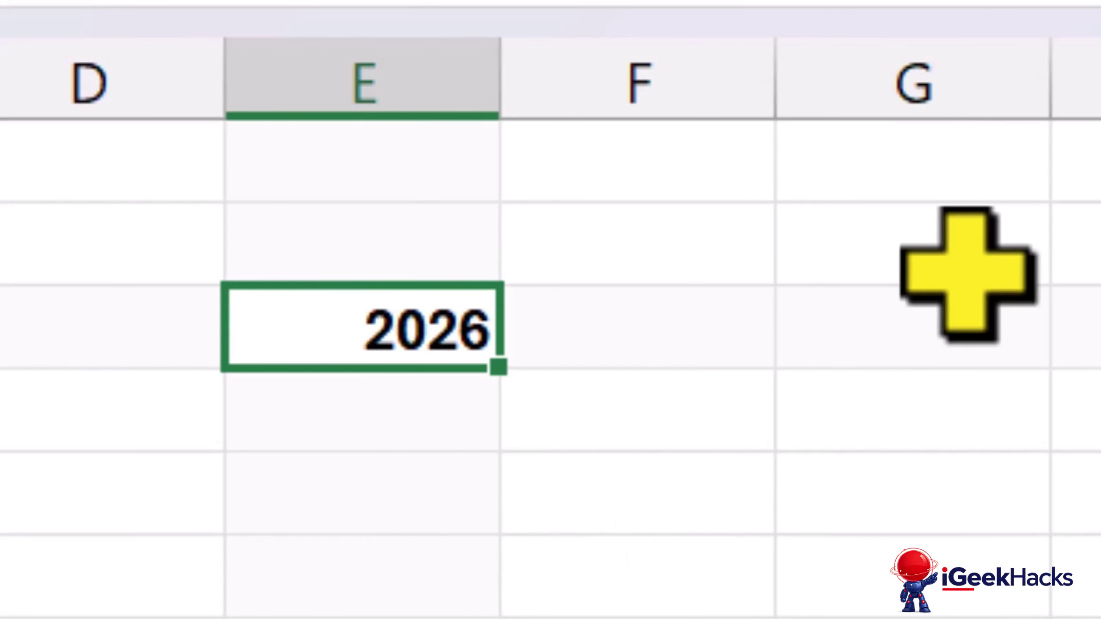
pyautogui.hotkey('ctrl', 'i')
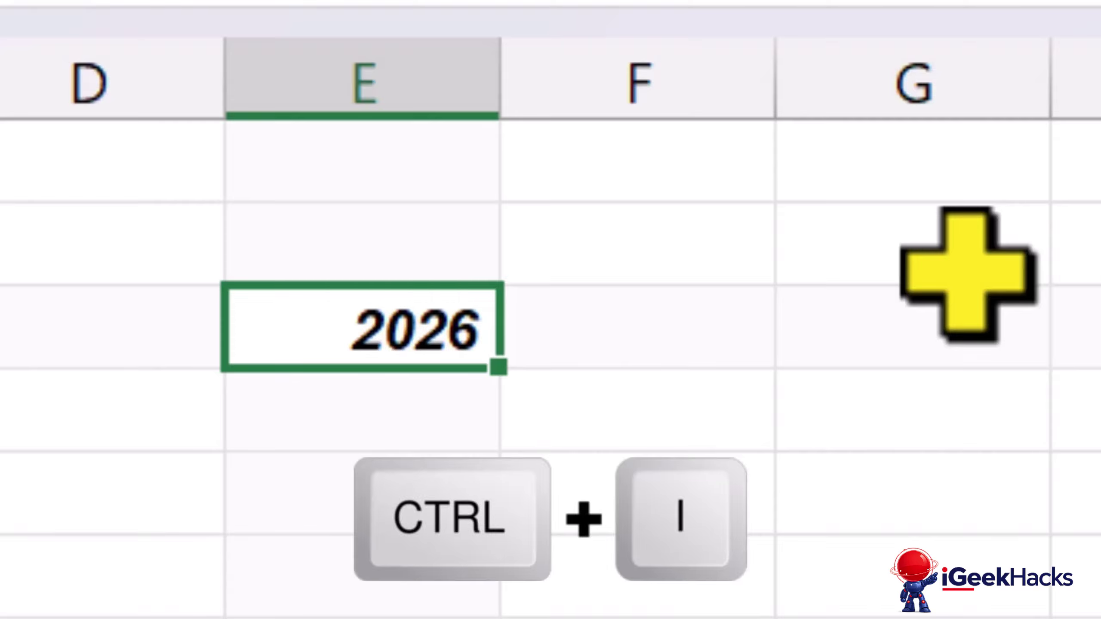
pyautogui.hotkey('ctrl', 'u')
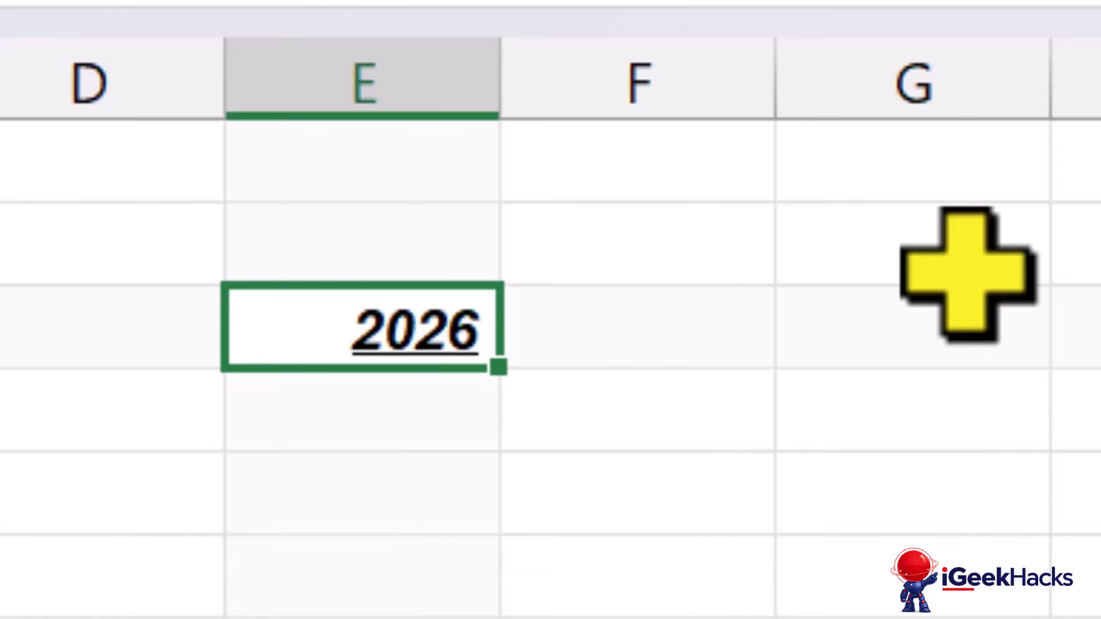
# Step: Undo the underline, italic and bold formatting on cell E3
pyautogui.hotkey('ctrl', 'z')
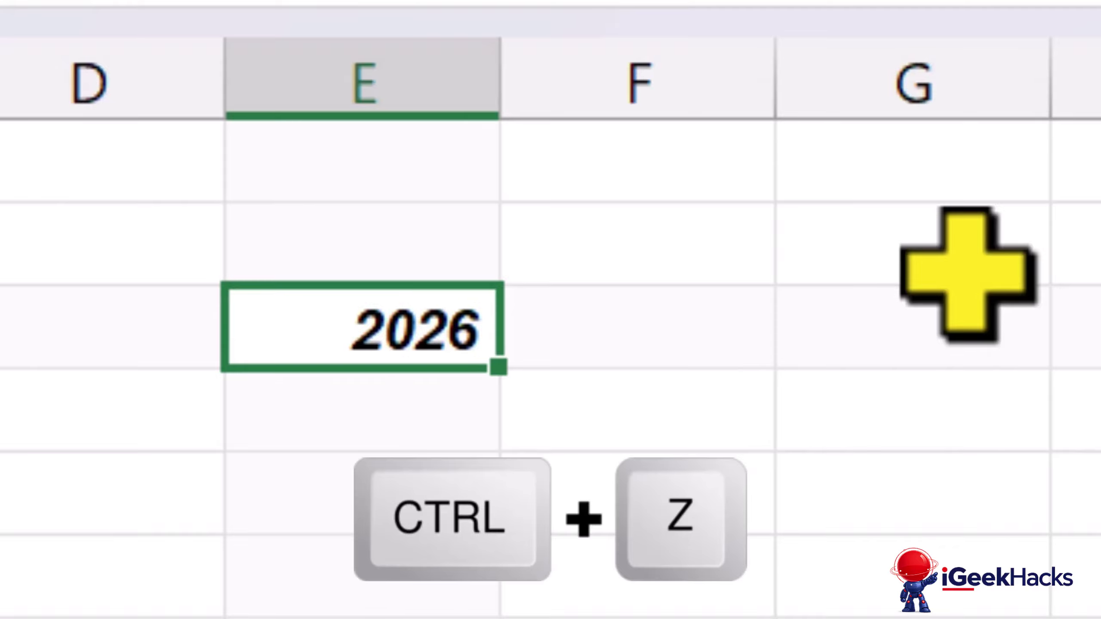
pyautogui.hotkey('ctrl', 'z')
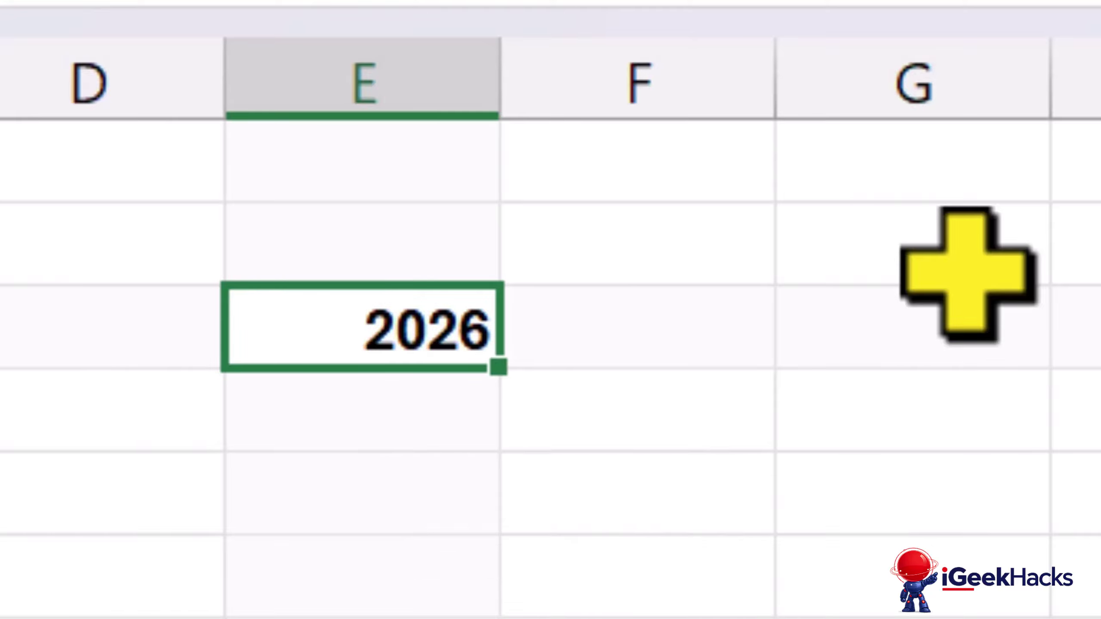
pyautogui.hotkey('ctrl', 'z')
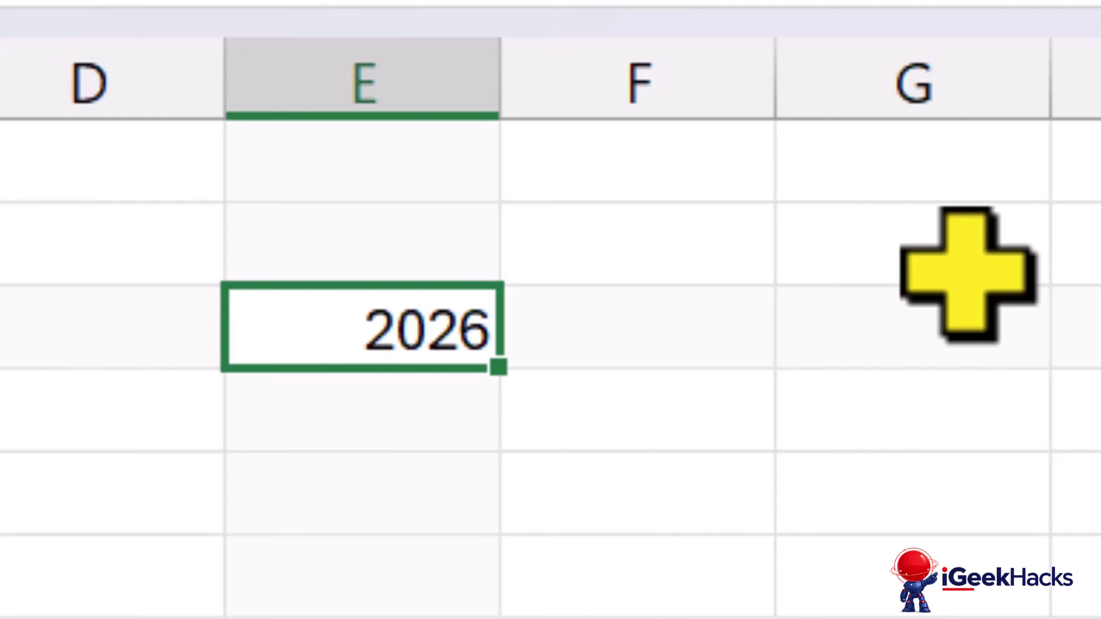
# Step: Move the 2026 value from cell E3 to cell G2 by cutting and pasting it
pyautogui.hotkey('ctrl', 'x')
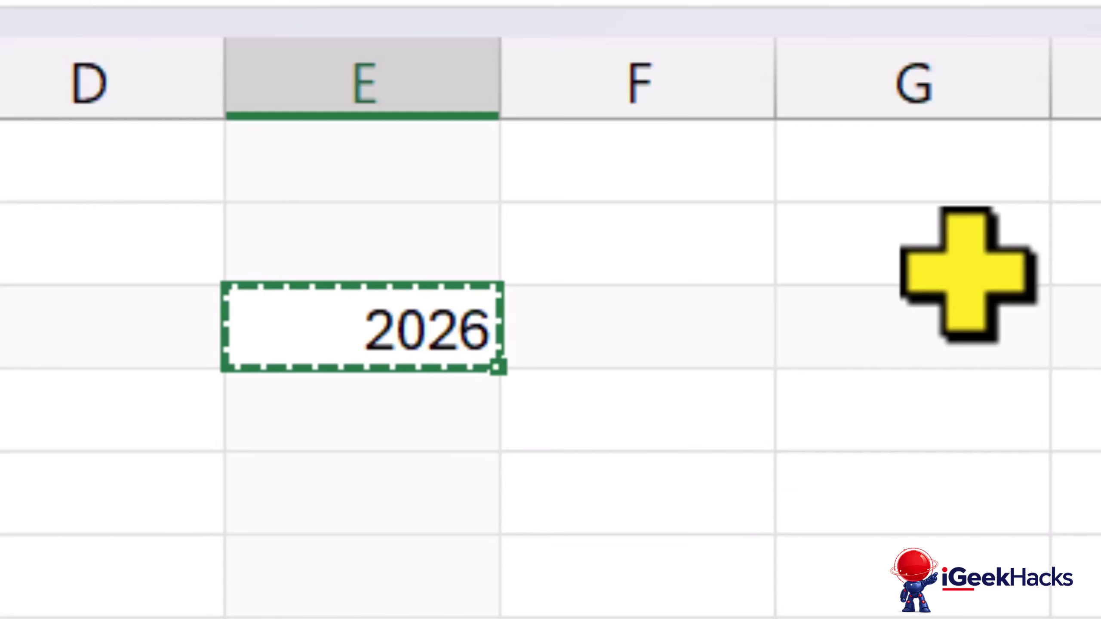
pyautogui.click(966, 274)
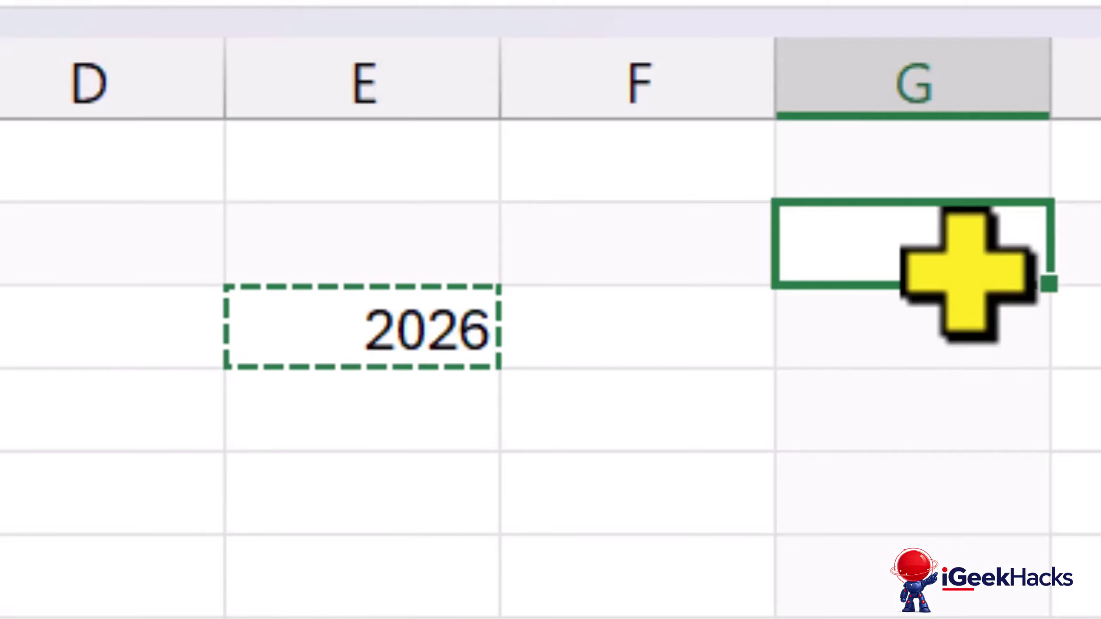
pyautogui.hotkey('ctrl', 'v')
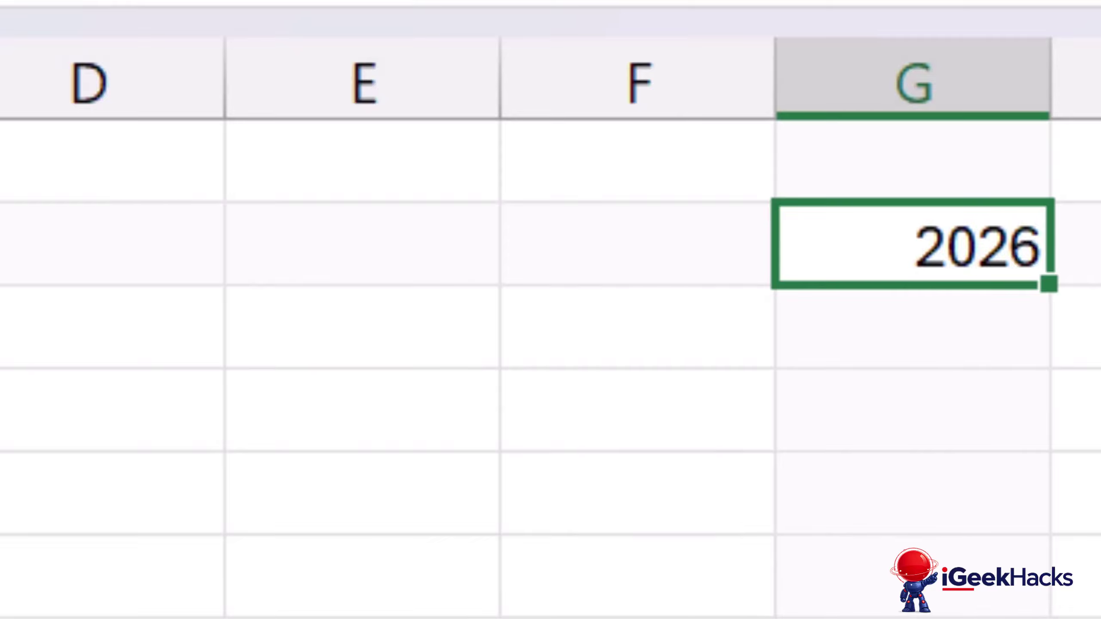
# Step: Copy the value in cell G2 to cell I7, and clear the copy outline around the source cell
pyautogui.hotkey('ctrl', 'c')
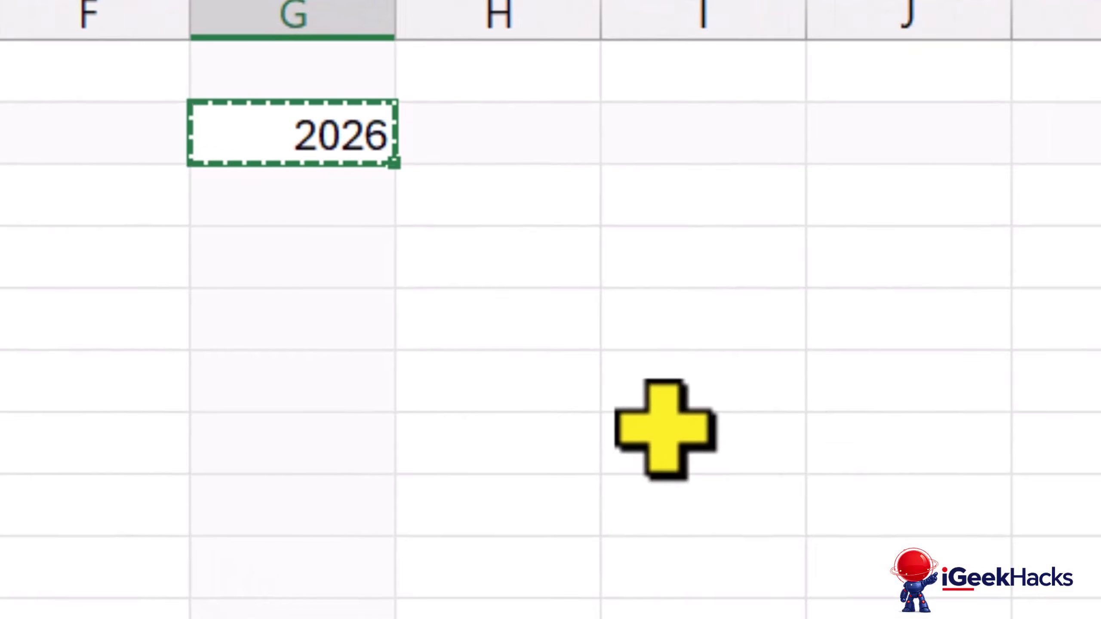
pyautogui.click(666, 429)
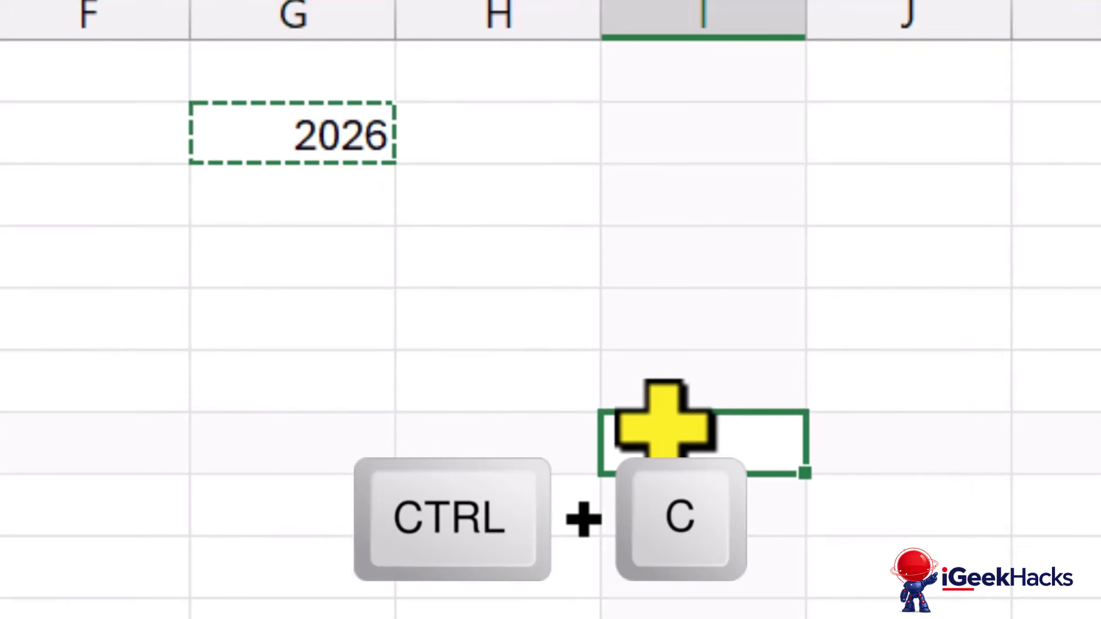
pyautogui.hotkey('ctrl', 'v')
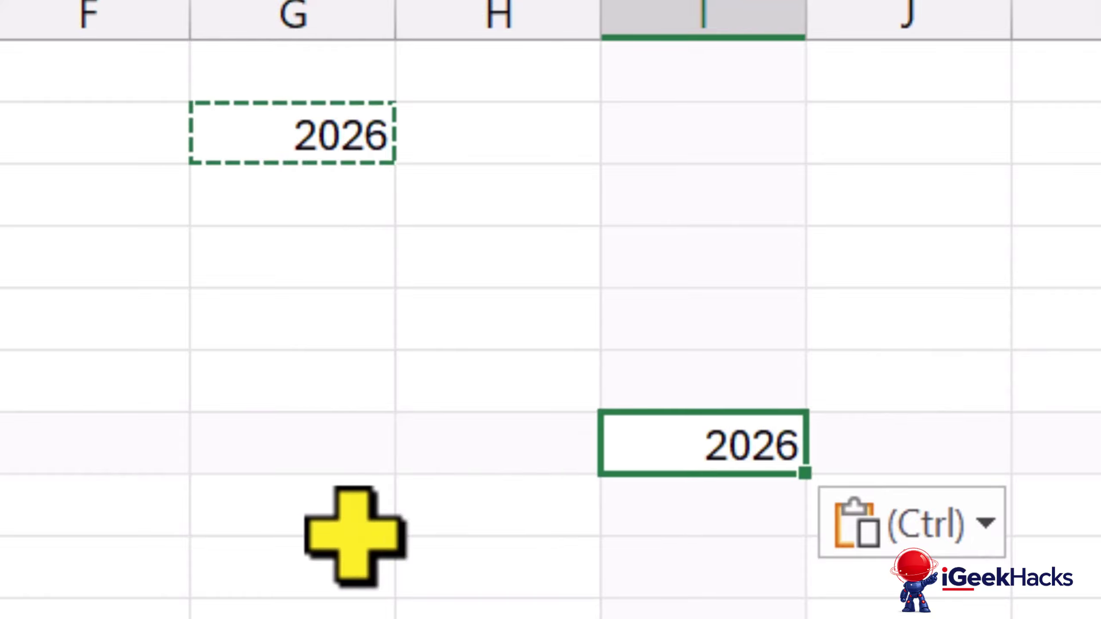
pyautogui.press('Escape')
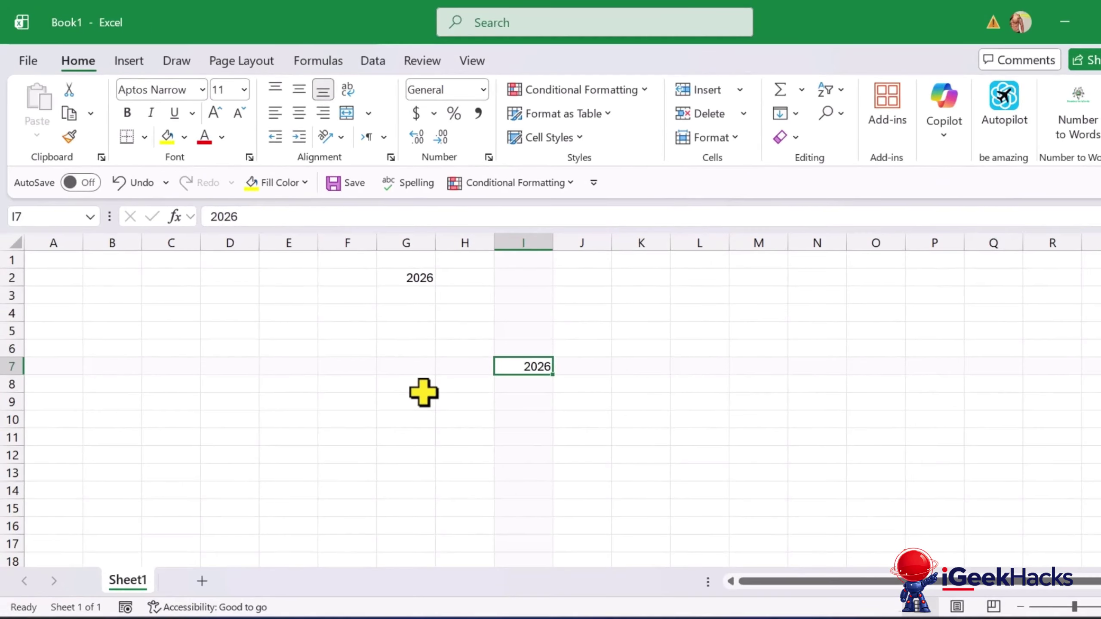
# Step: Open the SampleData workbook from the recent workbooks
pyautogui.hotkey('ctrl', 'o')
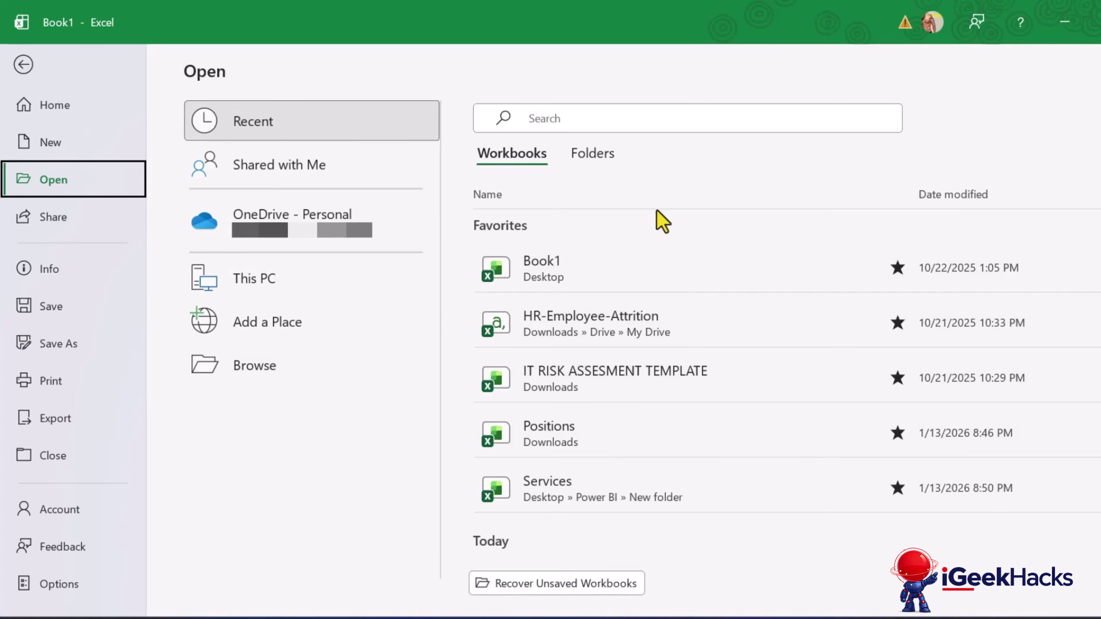
pyautogui.scroll(-2, 660, 231)
pyautogui.click(615, 490)
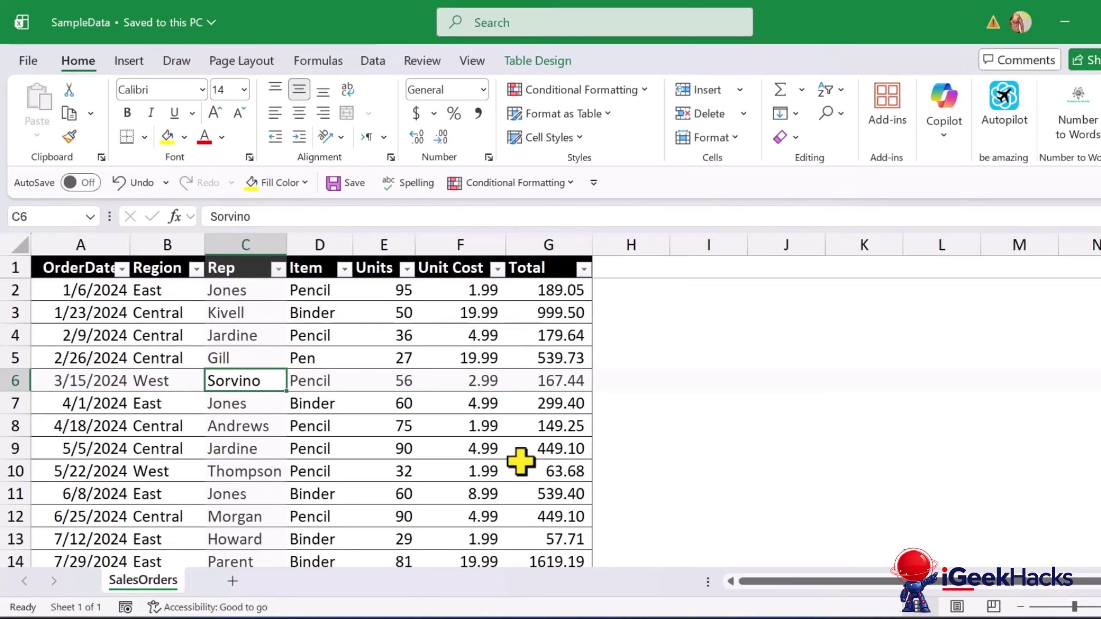
# Step: Jump to the bottom and top of the Rep column, then to the last and first header cells
pyautogui.hotkey('ctrl', 'Down')
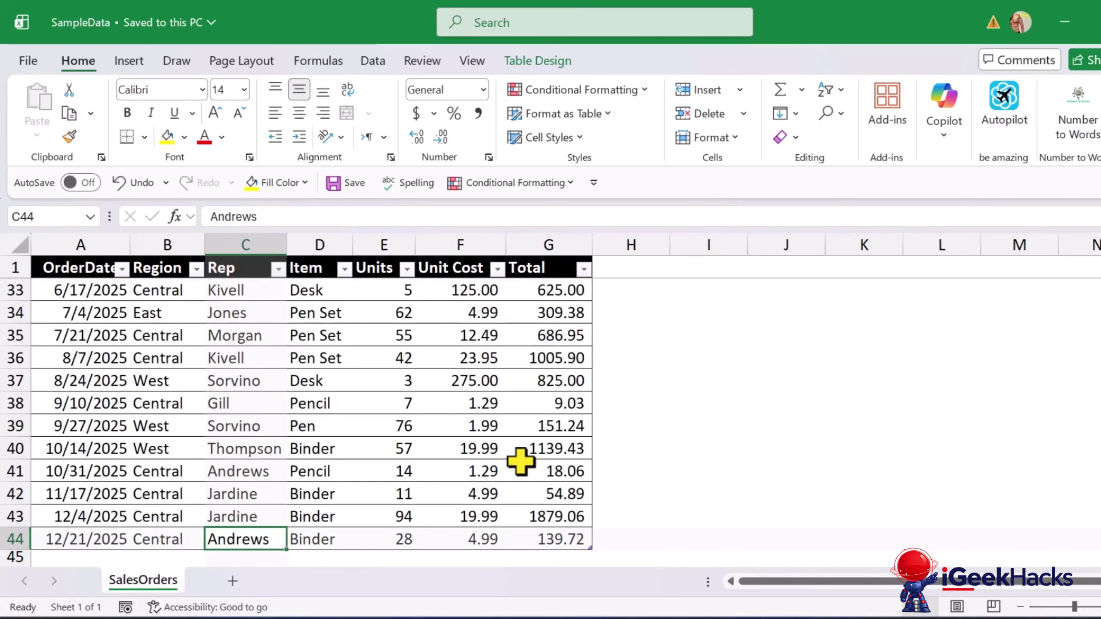
pyautogui.hotkey('ctrl', 'Up')
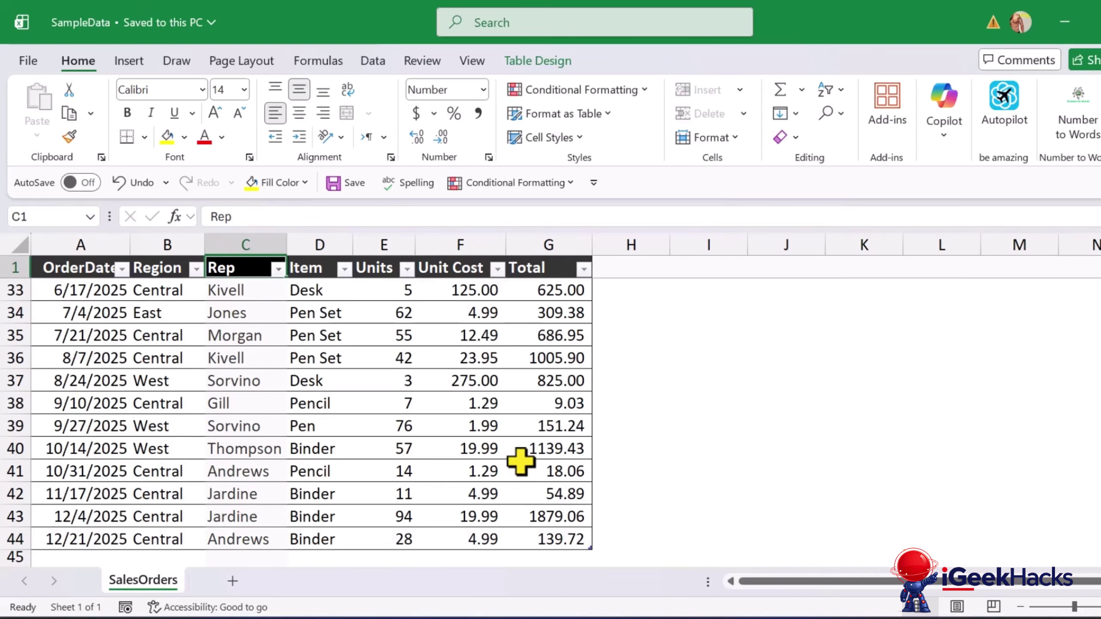
pyautogui.hotkey('ctrl', 'Right')
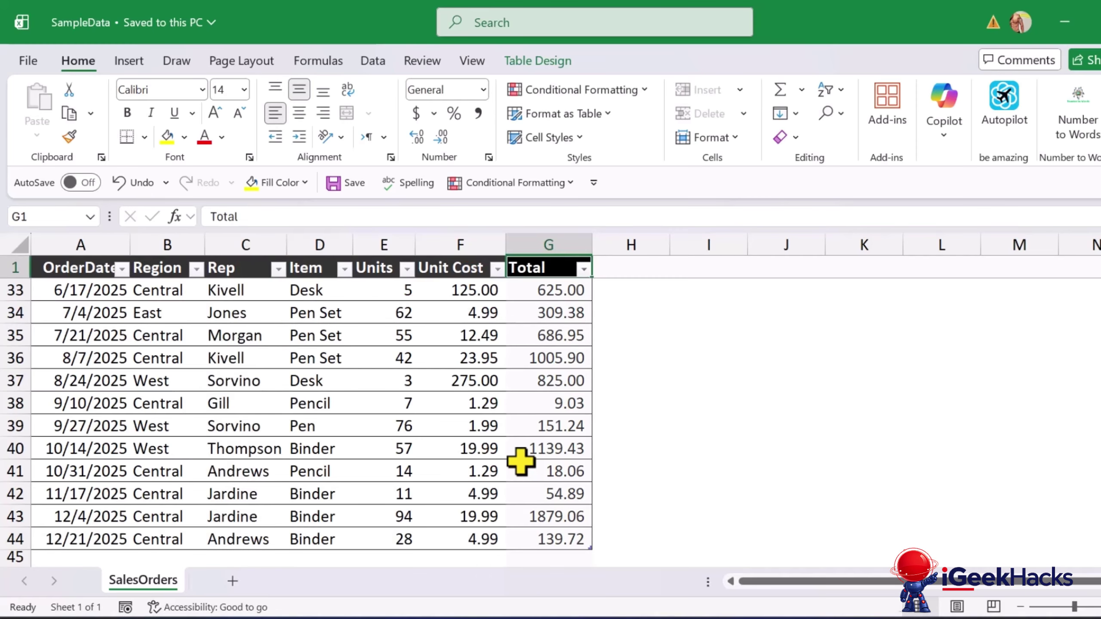
pyautogui.hotkey('ctrl', 'Left')
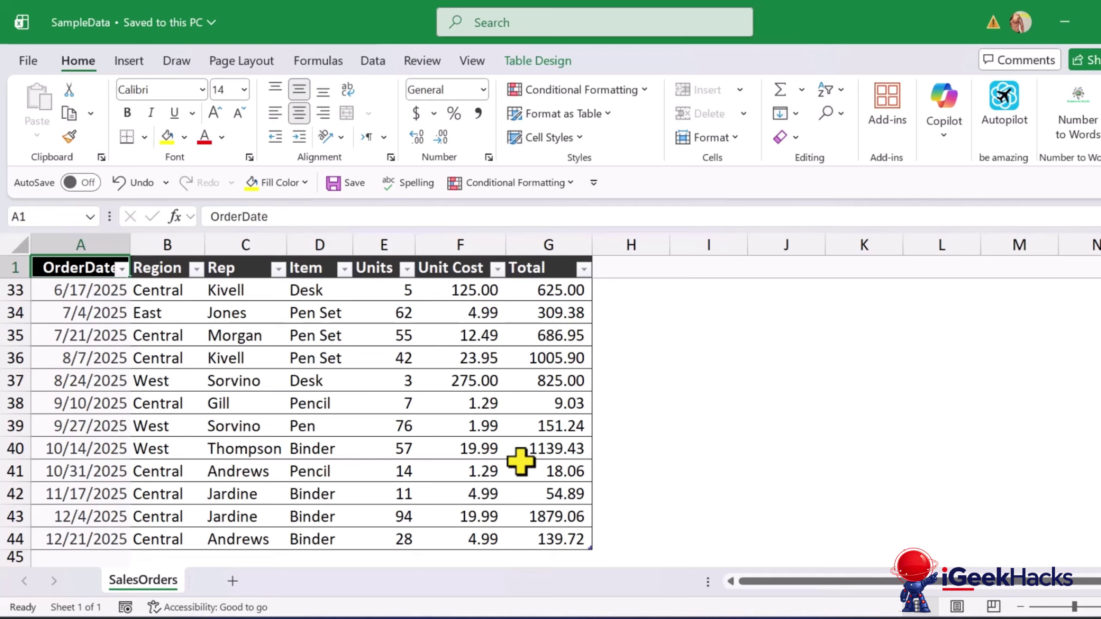
# Step: Select the table from cell A1 to its last row and column, then select all table data from cell F39
pyautogui.hotkey('ctrl', 'shift', 'Down')
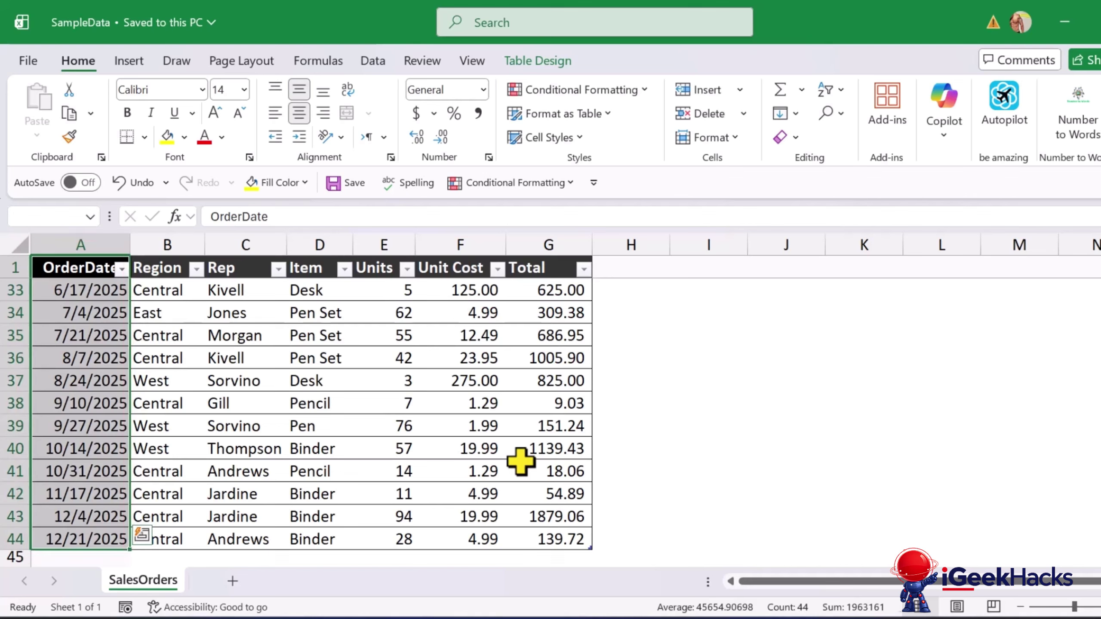
pyautogui.hotkey('ctrl', 'shift', 'Right')
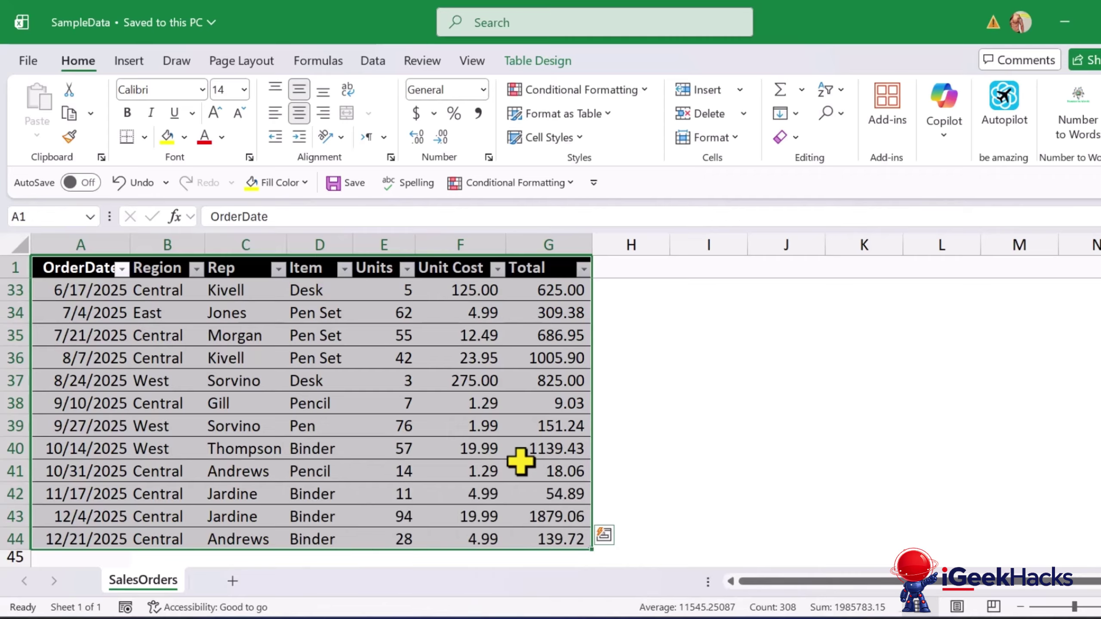
pyautogui.click(417, 425)
pyautogui.hotkey('ctrl', 'a')
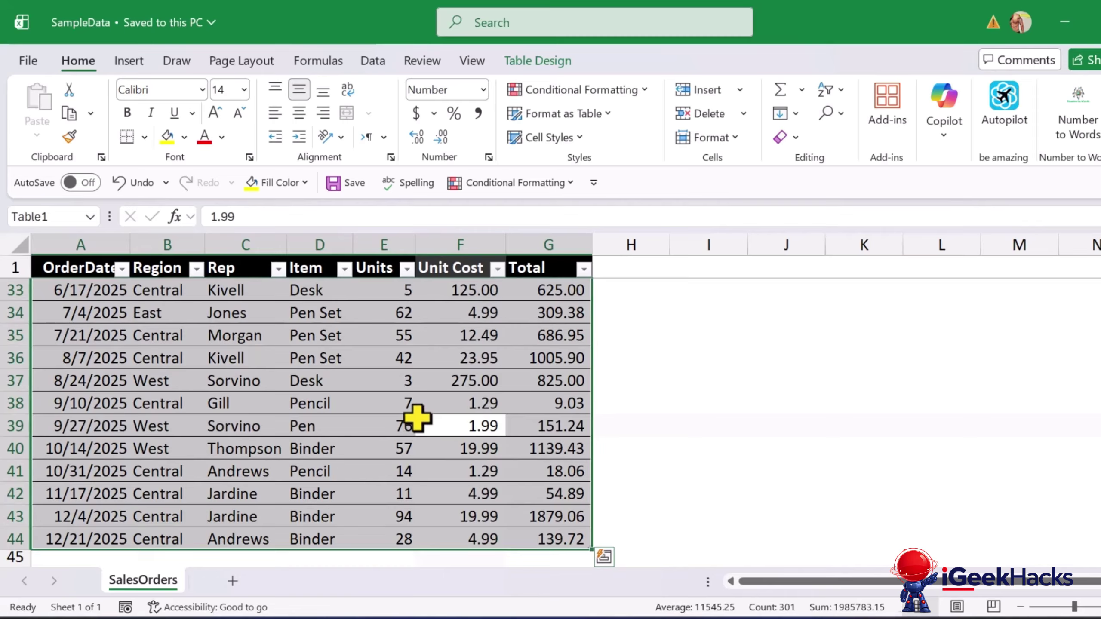
# Step: Select the entire worksheet from empty cell H38, and reduce the selection to that cell
pyautogui.click(665, 408)
pyautogui.hotkey('ctrl', 'a')
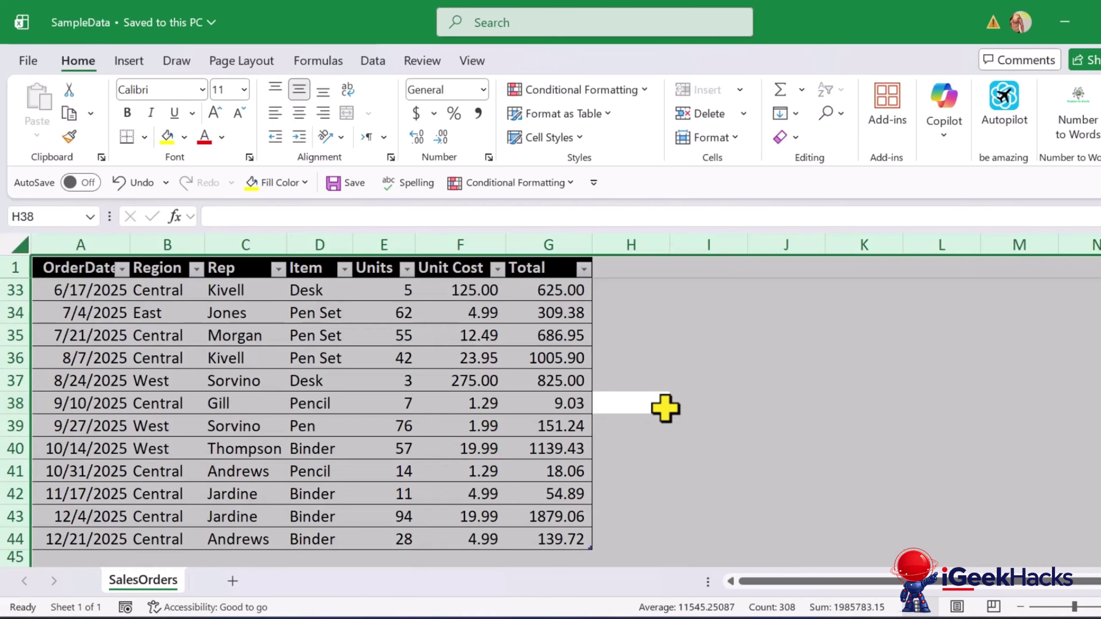
pyautogui.click(665, 408)
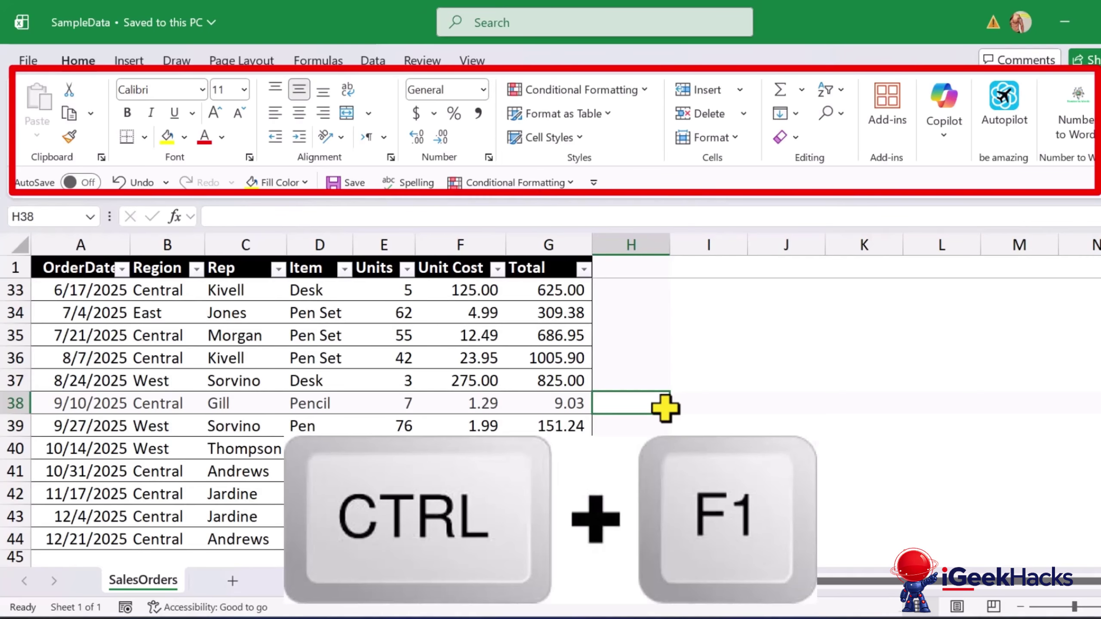
# Step: Collapse the ribbon to enlarge the worksheet area, and restore it
pyautogui.hotkey('ctrl', 'F1')
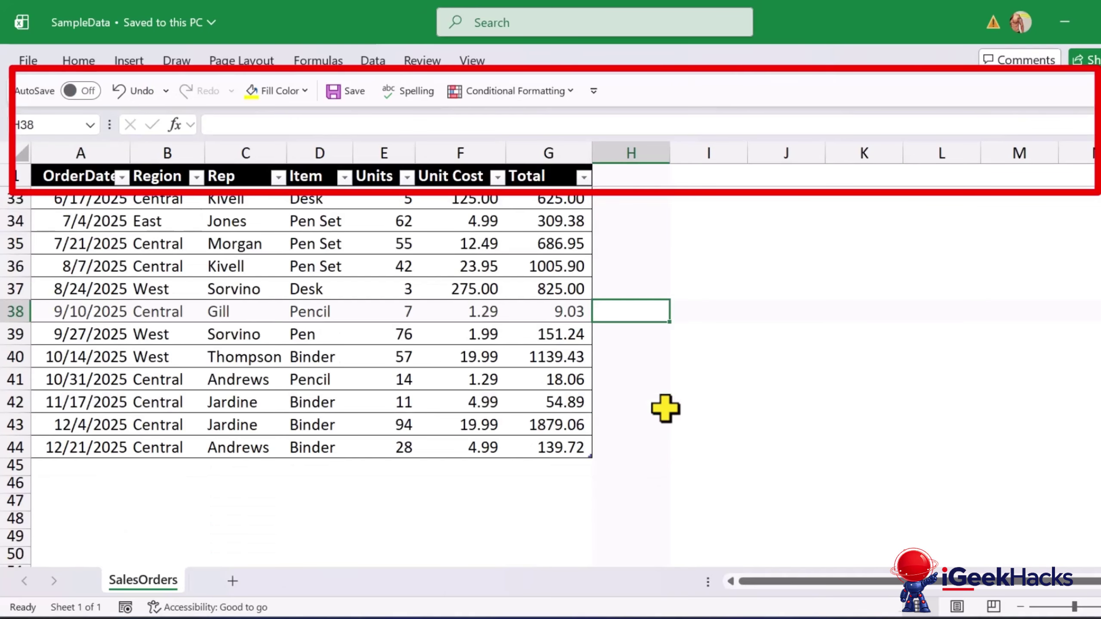
pyautogui.hotkey('ctrl', 'F1')
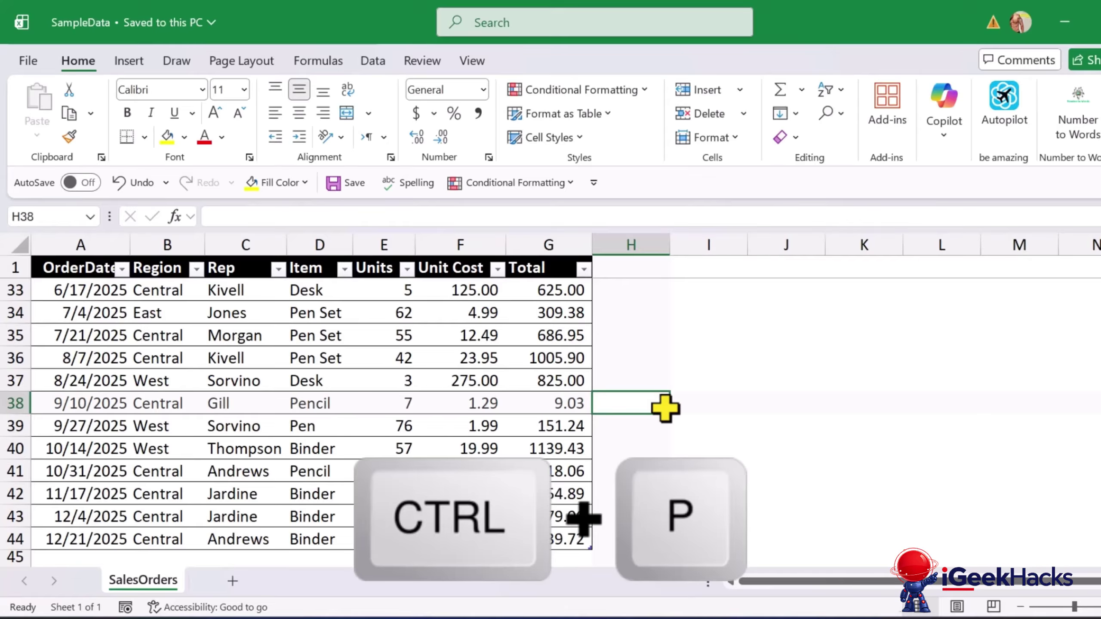
# Step: View the print preview and print settings of the SalesOrders sheet, and return to the worksheet
pyautogui.hotkey('ctrl', 'p')
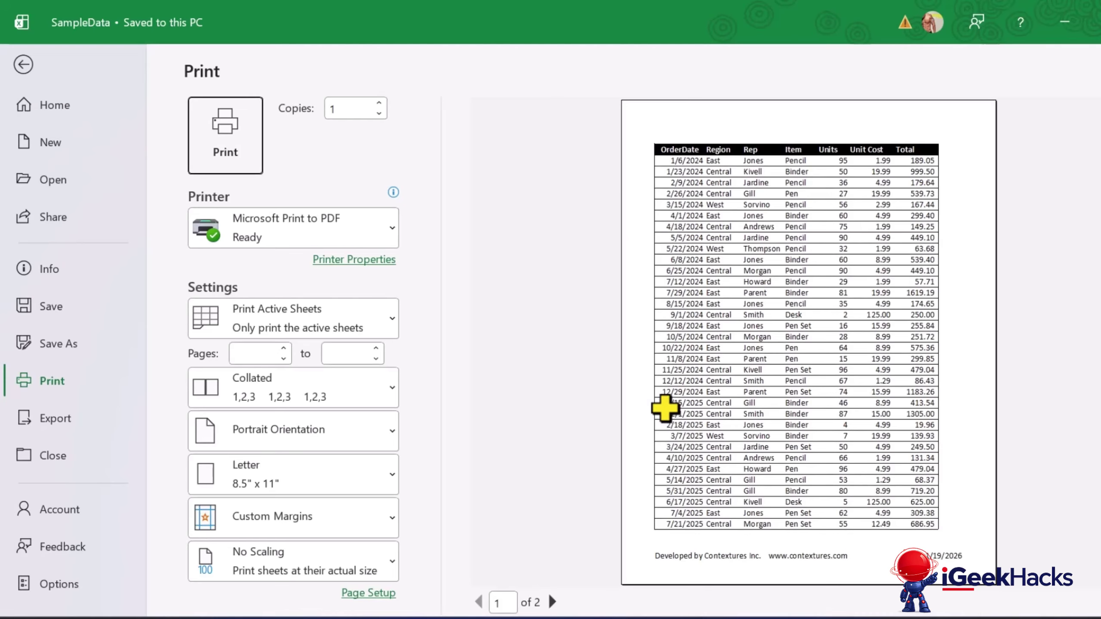
pyautogui.press('Escape')
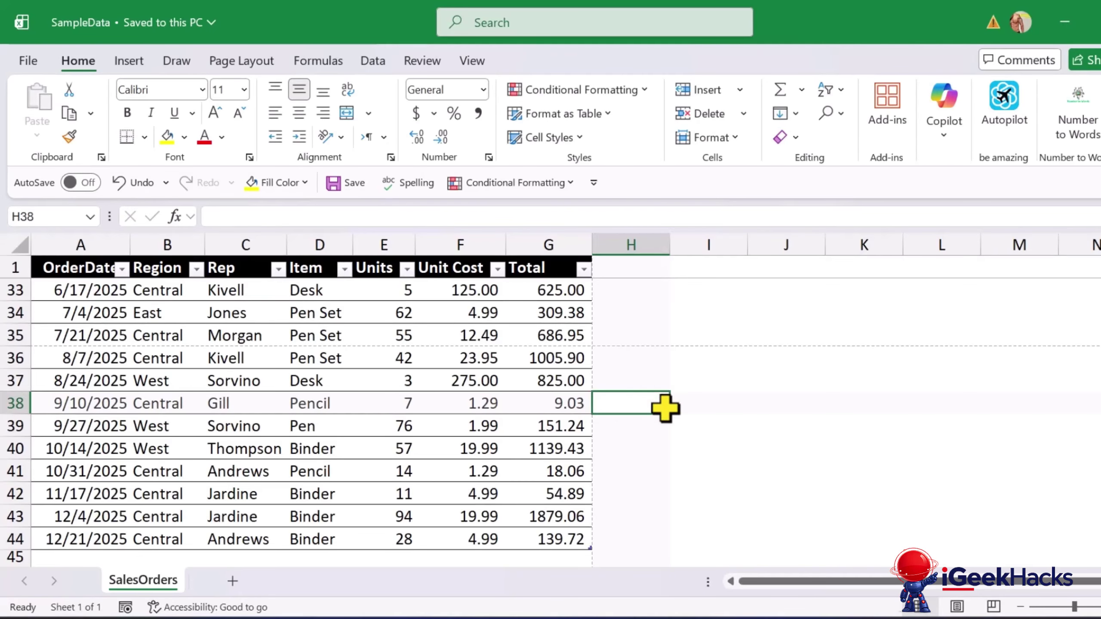
# Step: Insert a rounded rectangle from the recently used shapes into the SalesOrders sheet
pyautogui.press('alt')
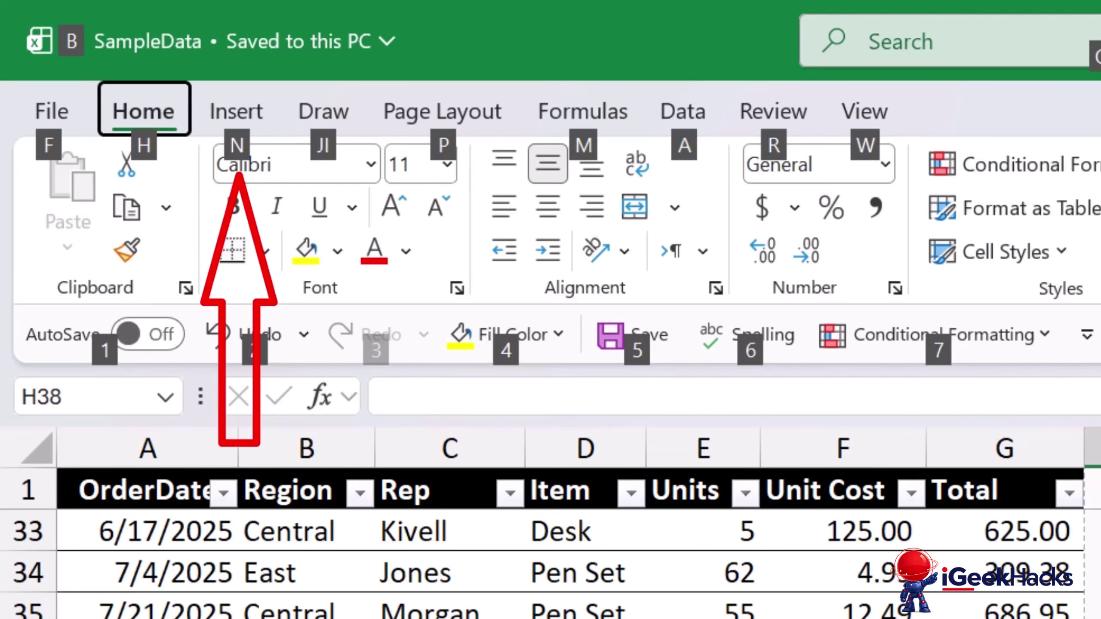
pyautogui.press('n')
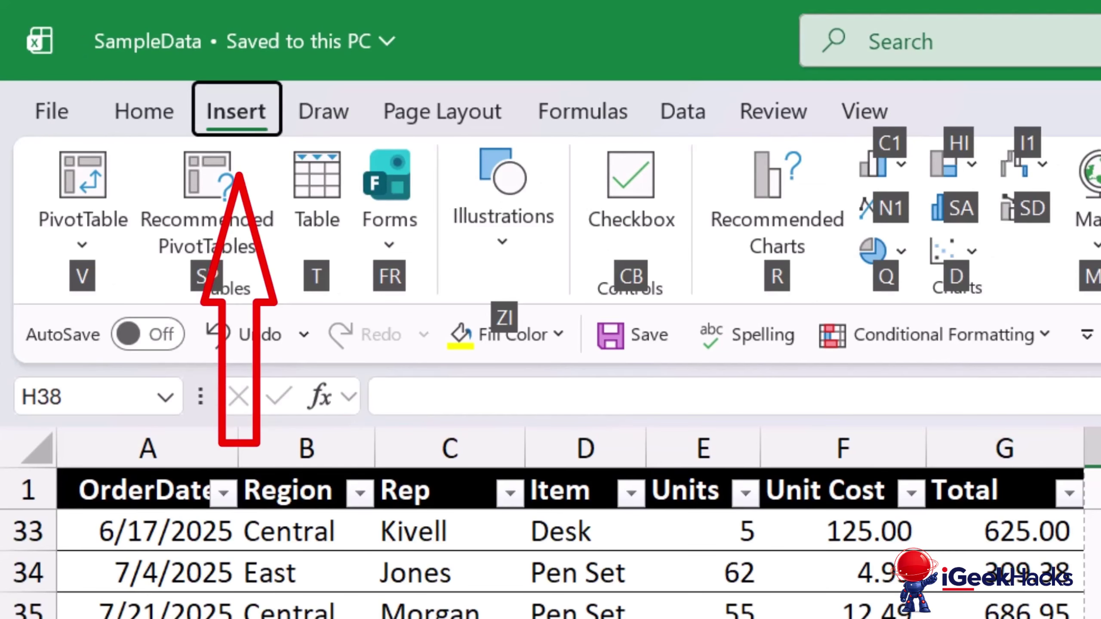
pyautogui.press('s')
pyautogui.press('h')
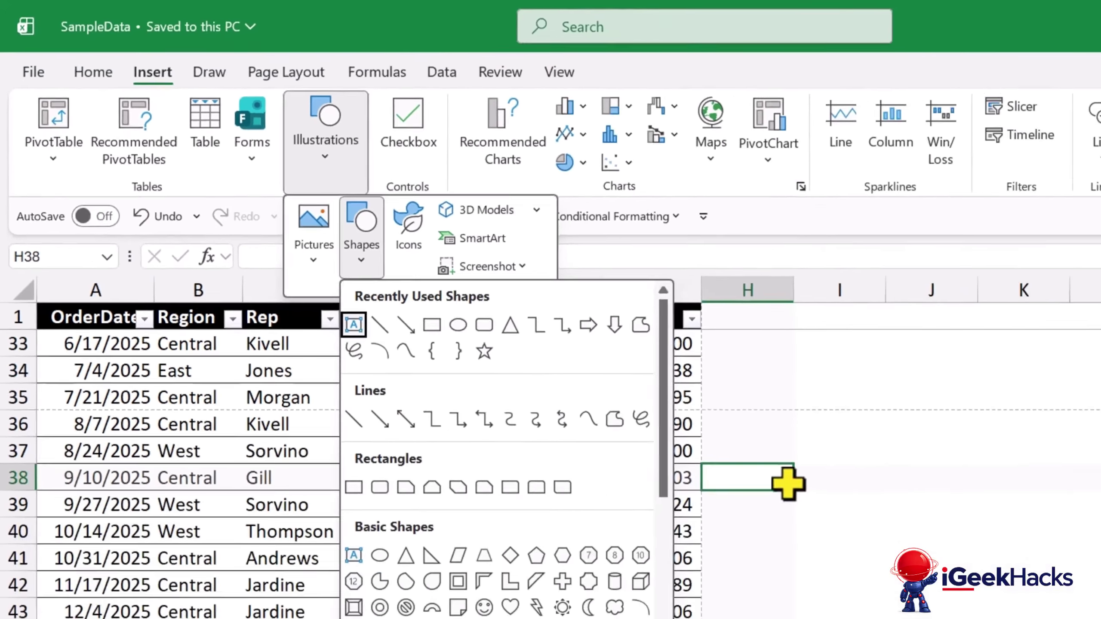
pyautogui.press('Right')
pyautogui.press('Right')
pyautogui.press('Right')
pyautogui.press('Right')
pyautogui.press('Right')
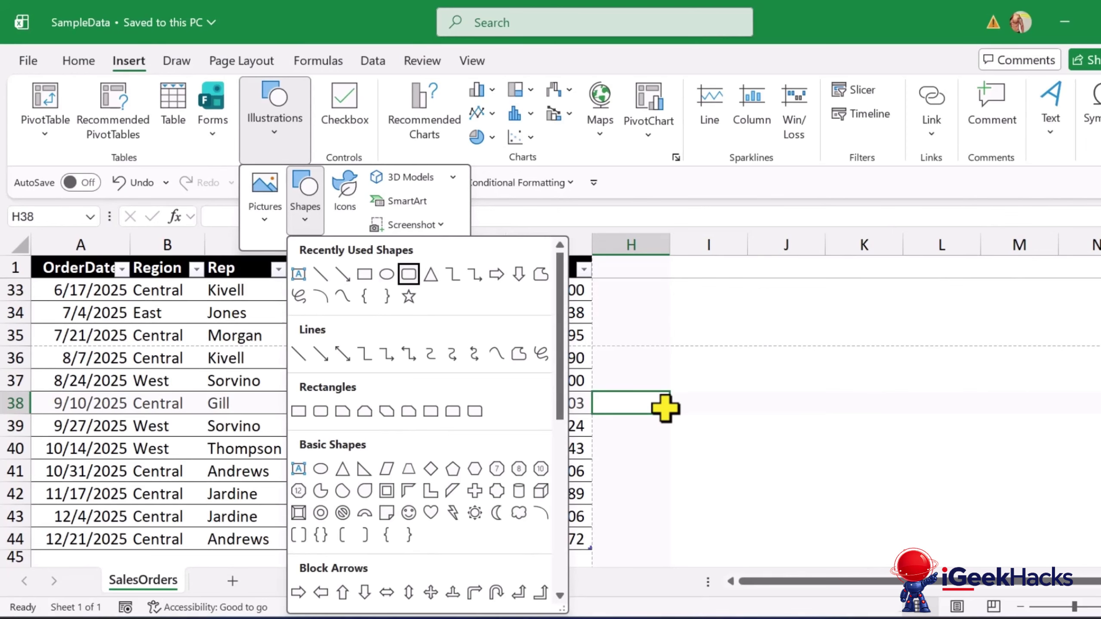
pyautogui.press('Return')
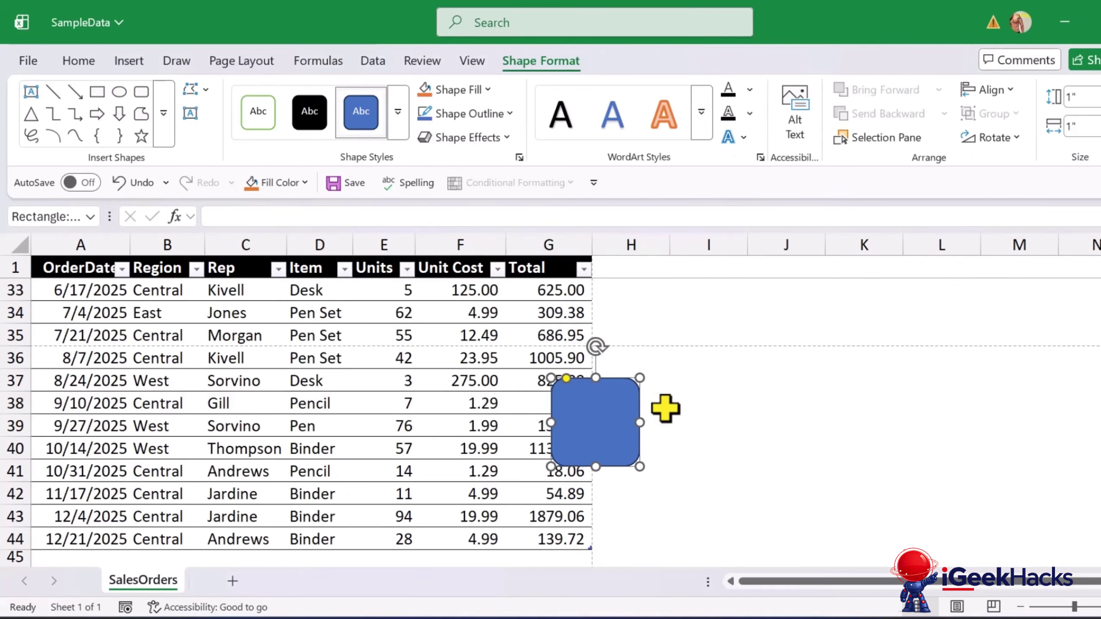
# Step: Move the rounded rectangle horizontally off the table into the empty area around column J, and deselect it by selecting cell H38
pyautogui.press('Right')
pyautogui.press('Right')
pyautogui.press('Right')
pyautogui.press('Right')
pyautogui.press('Right')
pyautogui.press('Right')
pyautogui.press('Right')
pyautogui.press('Right')
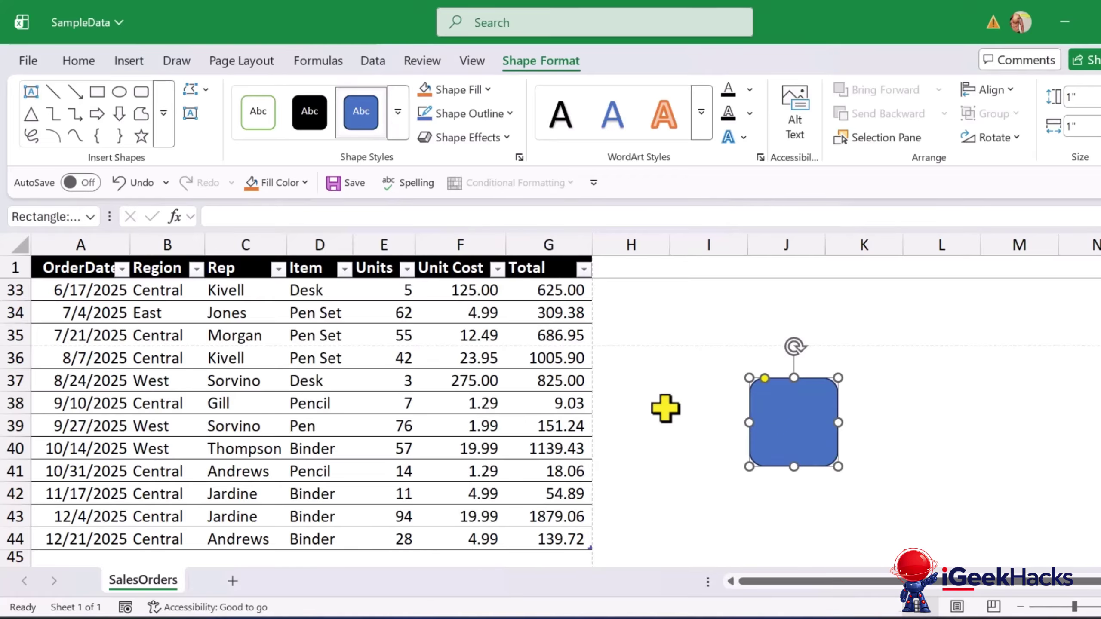
pyautogui.click(665, 408)
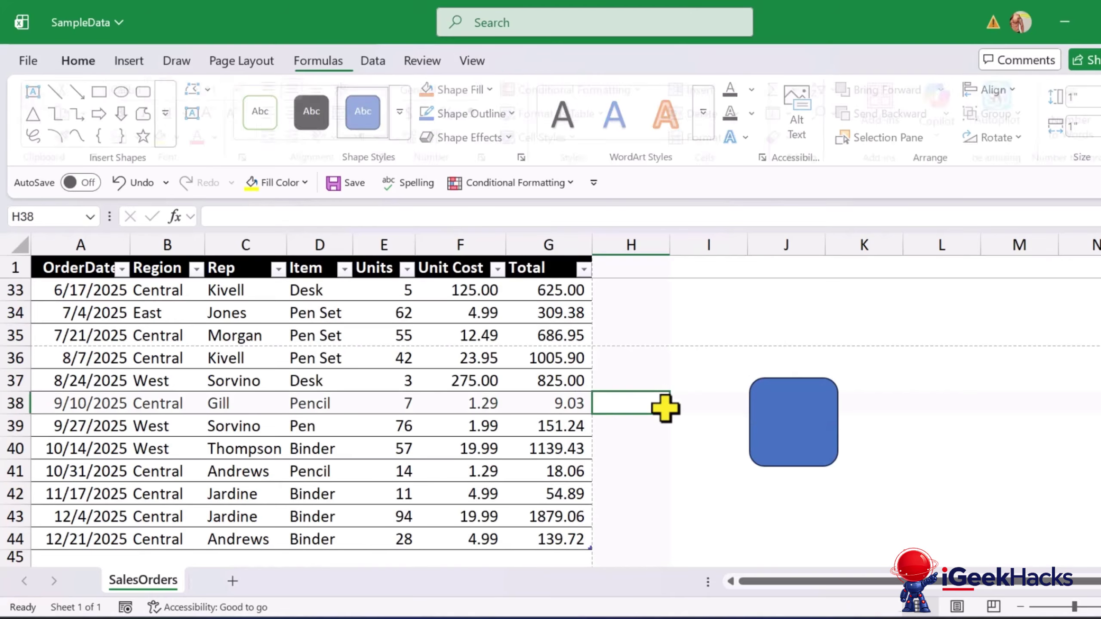
# Step: Open Help and search it for the suggested topic "keyboard shortcuts"
pyautogui.press('F1')
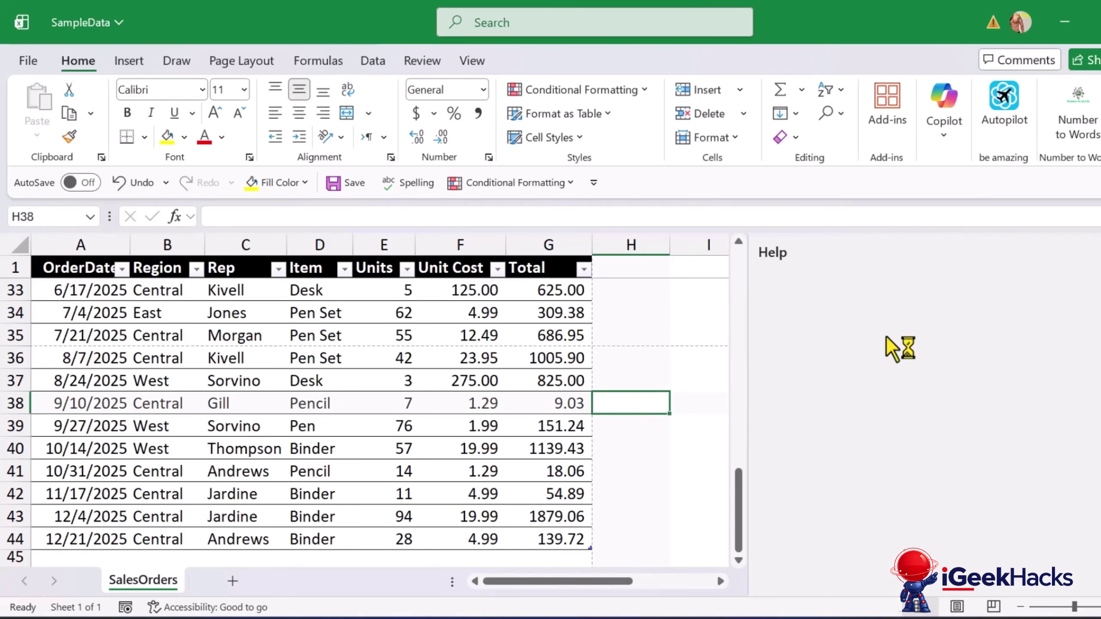
pyautogui.write('keyb')
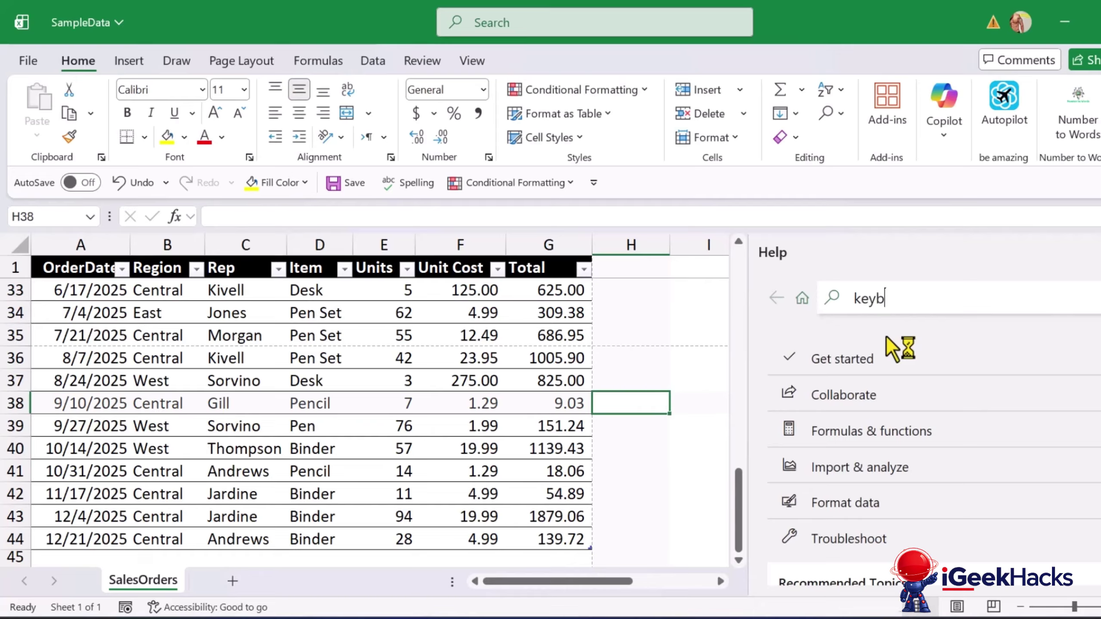
pyautogui.write('oa')
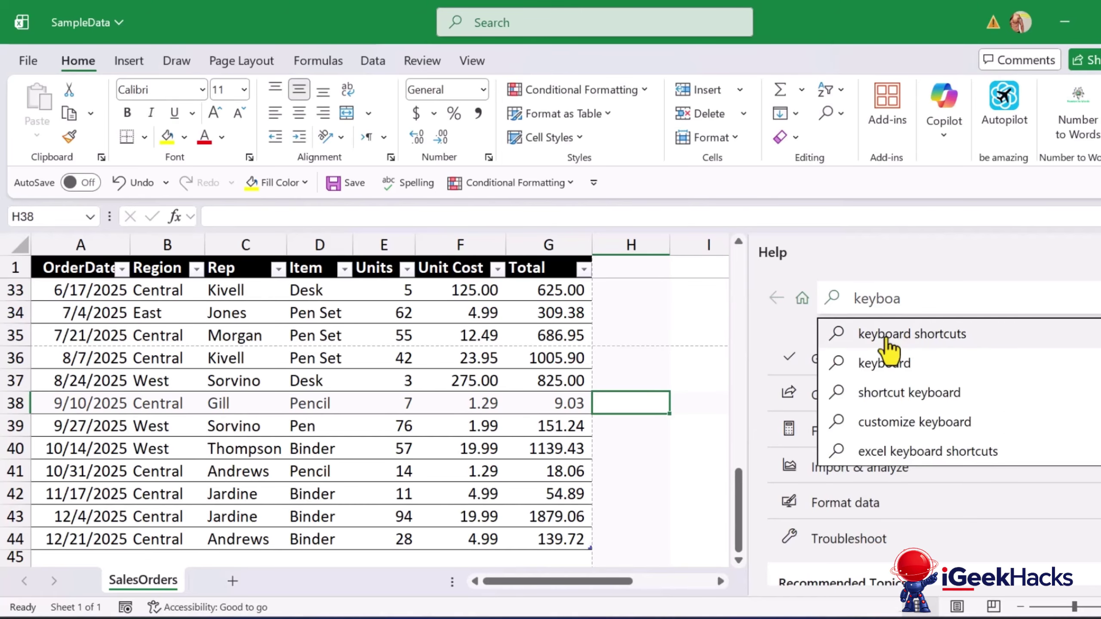
pyautogui.click(888, 343)
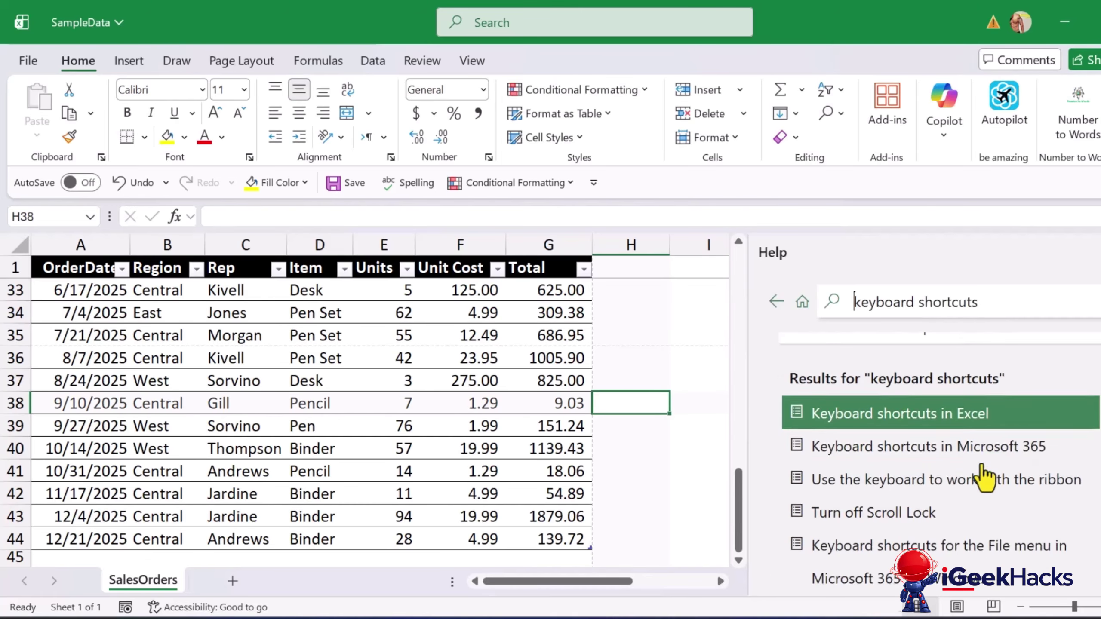
# Step: Open the help article "Keyboard shortcuts in Excel" and read through its shortcut lists down to the section on formatting cells
pyautogui.scroll(-1, 989, 442)
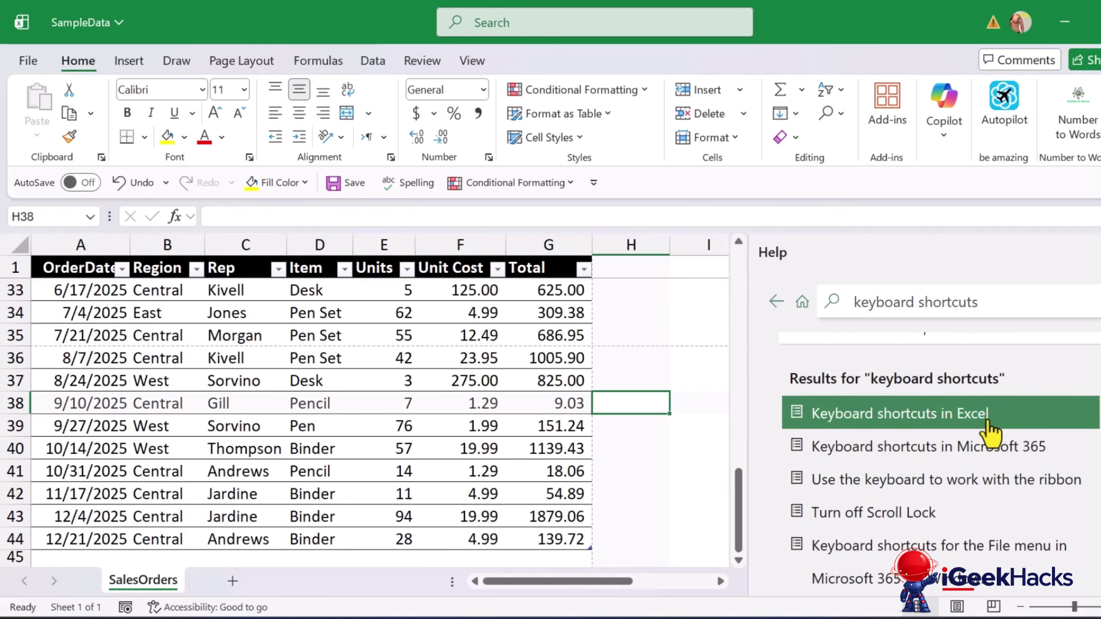
pyautogui.click(937, 417)
pyautogui.scroll(-5, 940, 438)
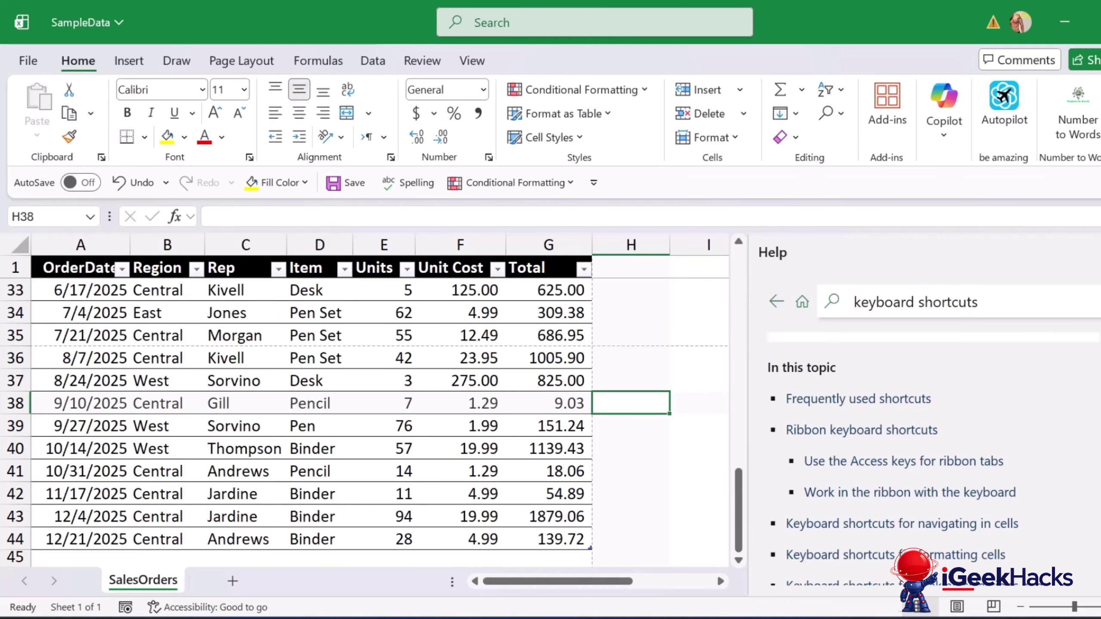
pyautogui.scroll(-20, 1049, 427)
pyautogui.scroll(-15, 1050, 428)
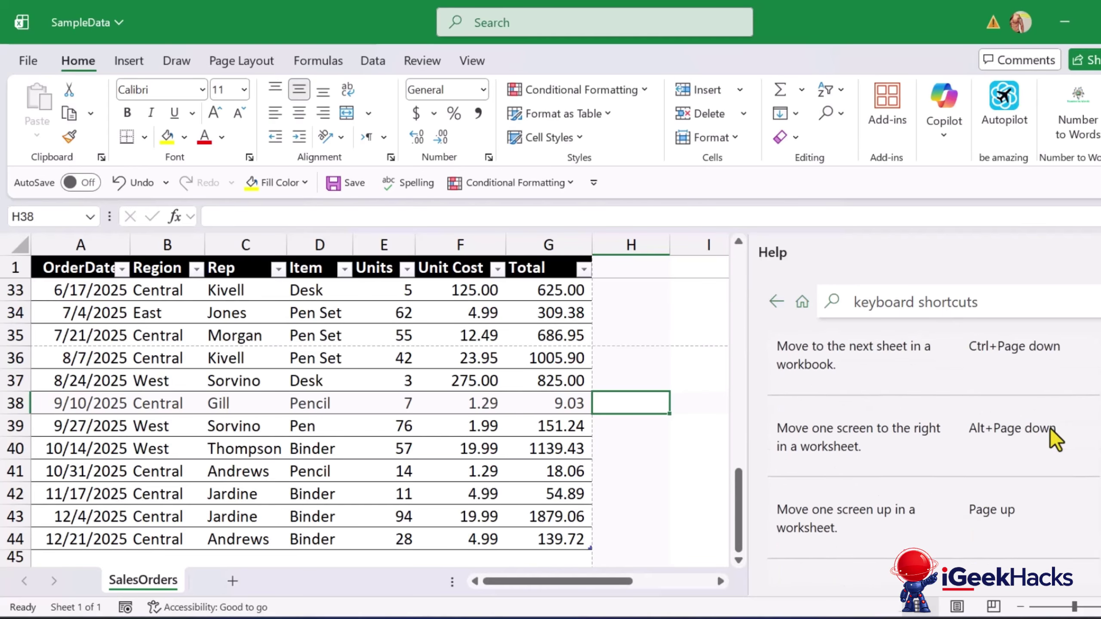
pyautogui.scroll(-5, 1051, 429)
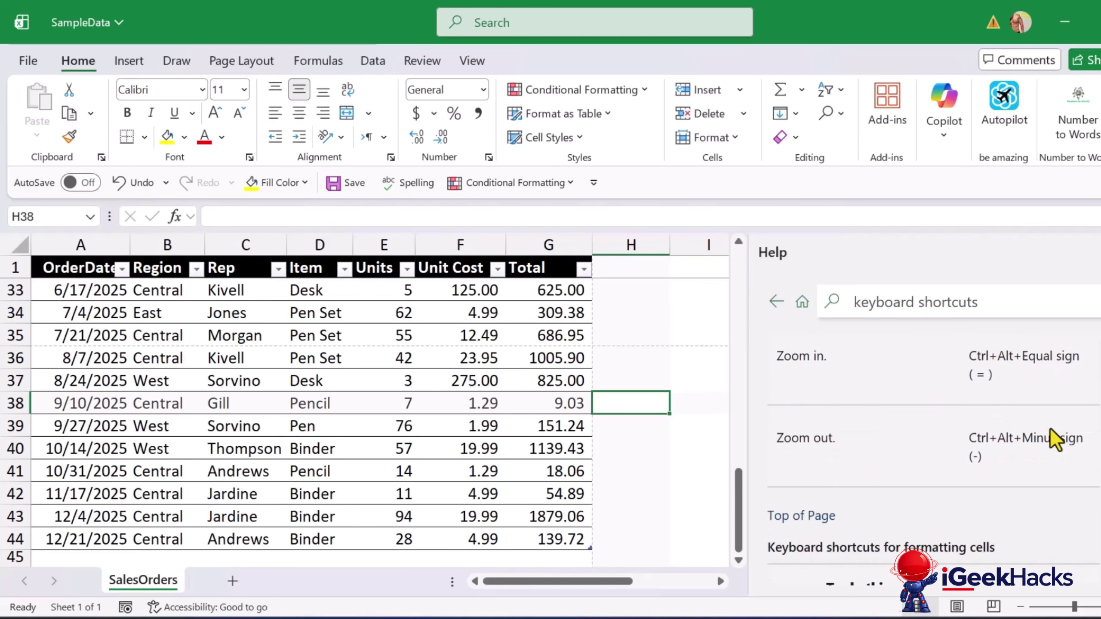